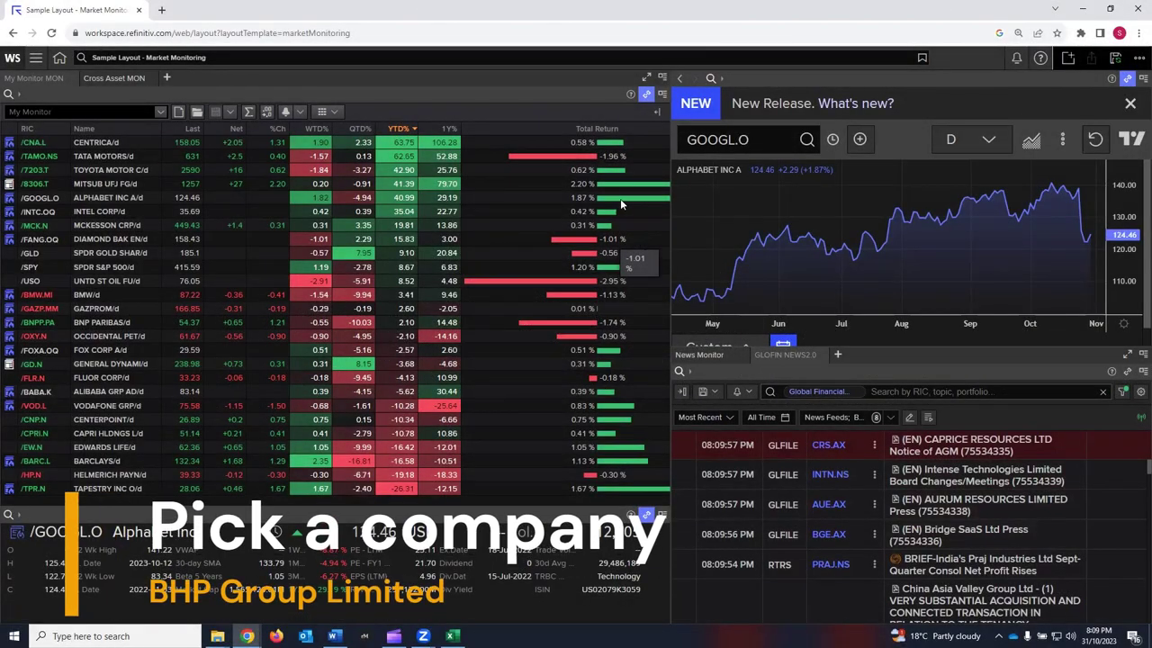
- Find the BHP Group Ltd ordinary share BHP.AX and open its financial summary
{"action": "left_click", "coordinate": [94, 56]}
{"action": "type", "text": "bhp"}
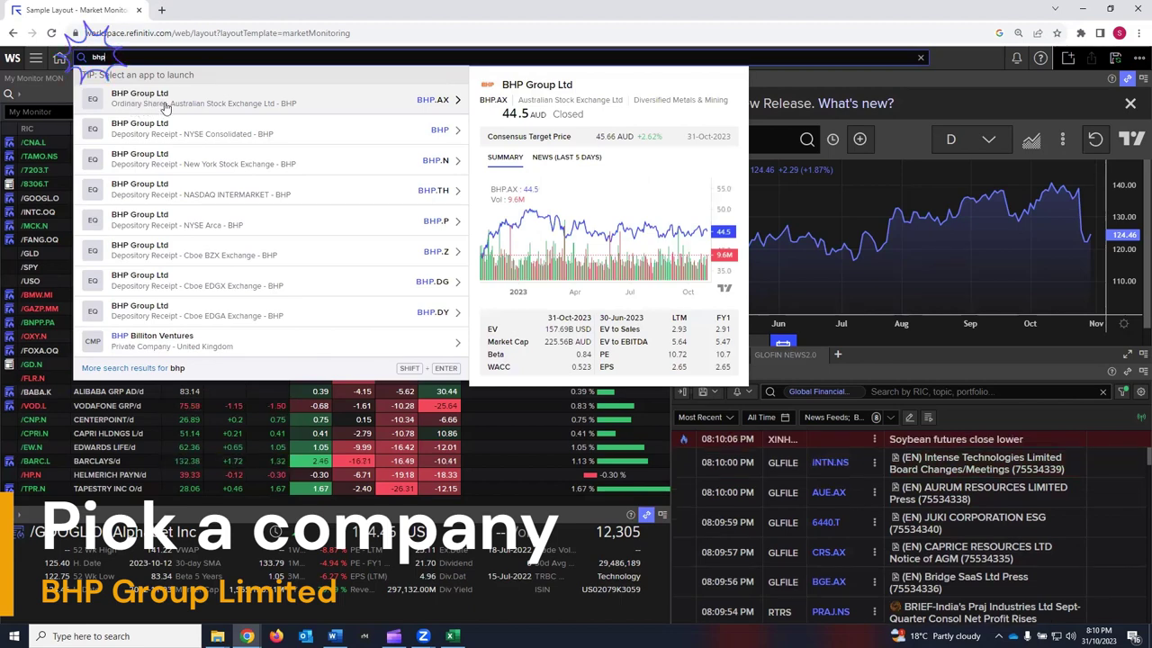
{"action": "left_click", "coordinate": [187, 104]}
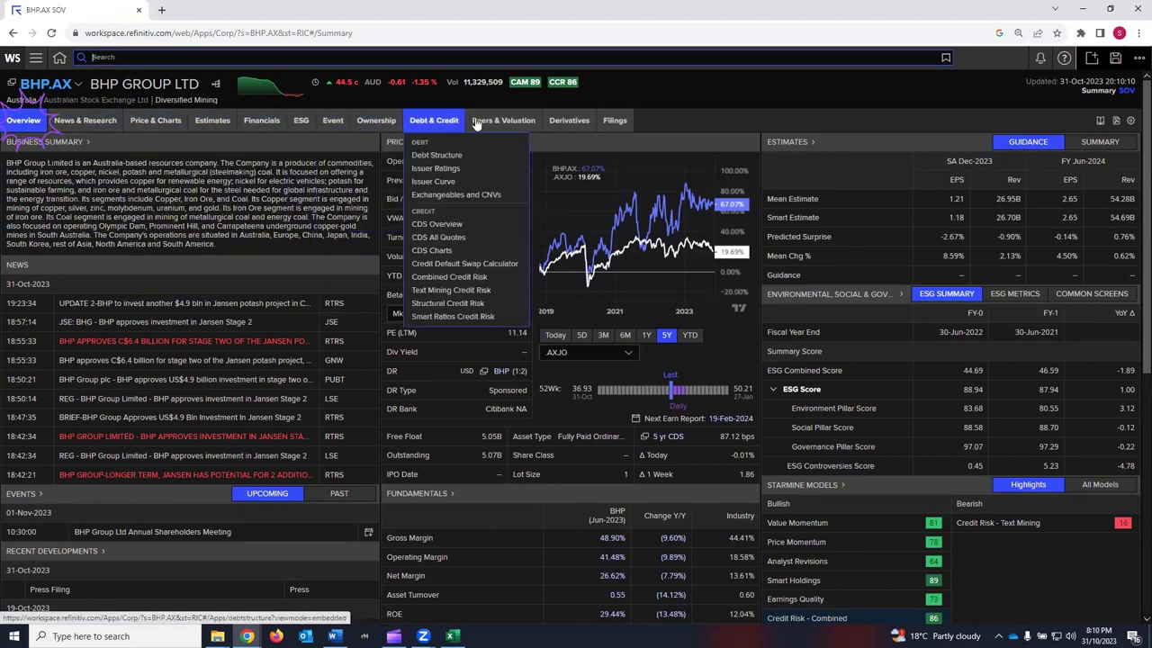
{"action": "mouse_move", "coordinate": [265, 123]}
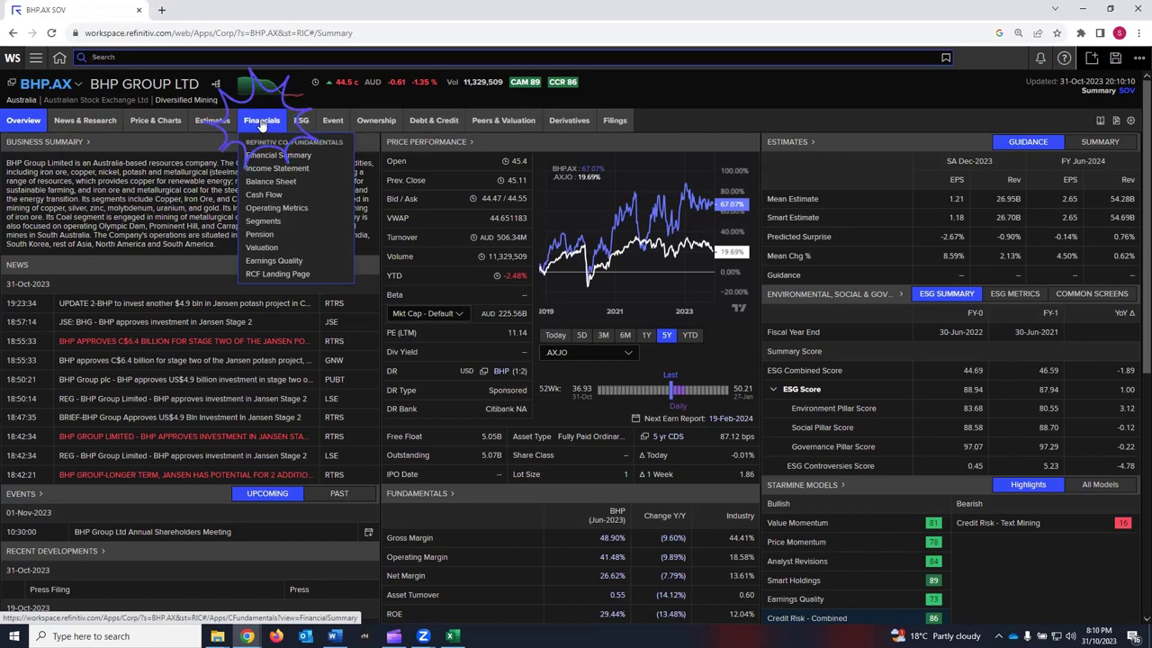
{"action": "left_click", "coordinate": [260, 124]}
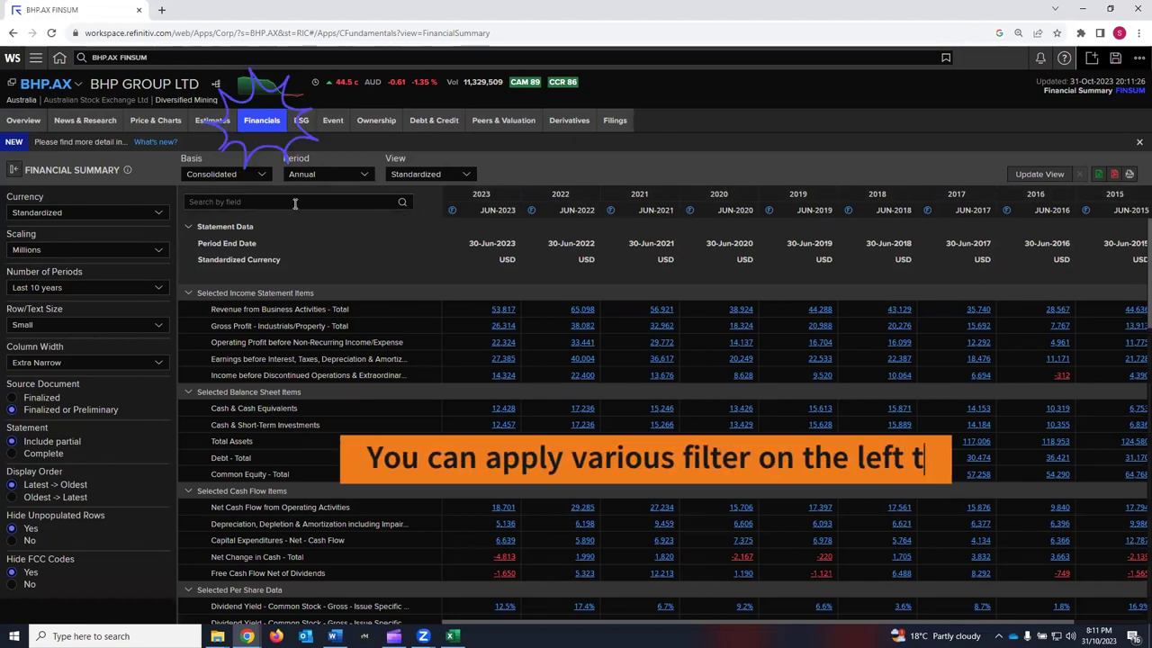
- Export the income statement, balance sheet, cash flow, financial summary and valuation of BHP to Excel
{"action": "mouse_move", "coordinate": [262, 126]}
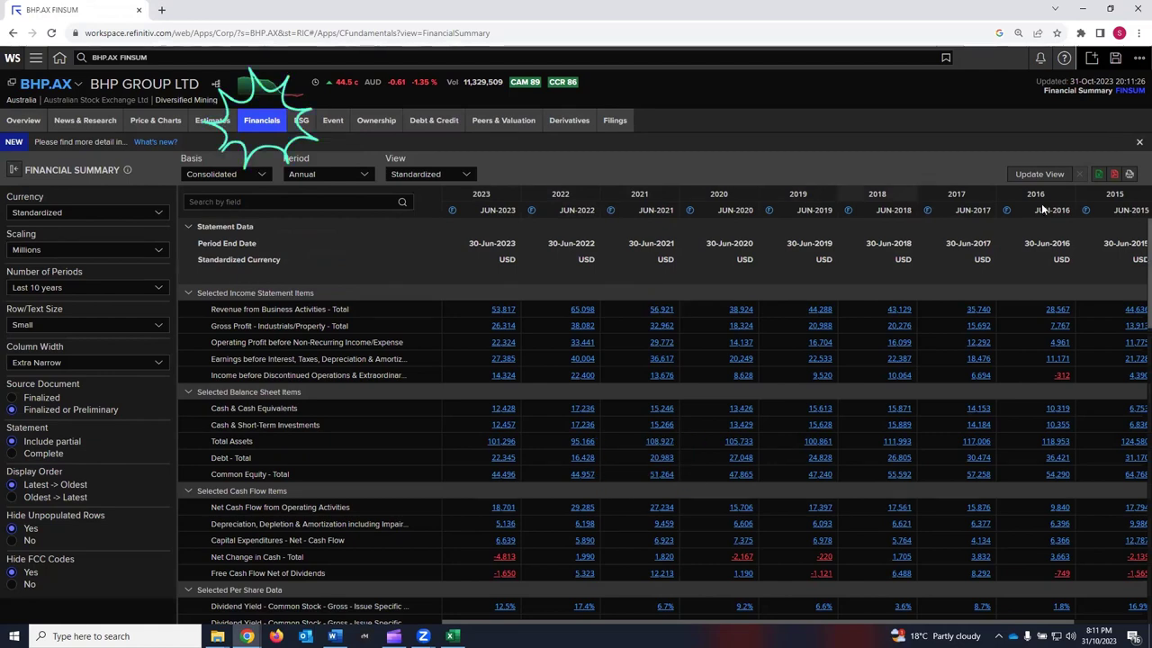
{"action": "left_click", "coordinate": [1098, 175]}
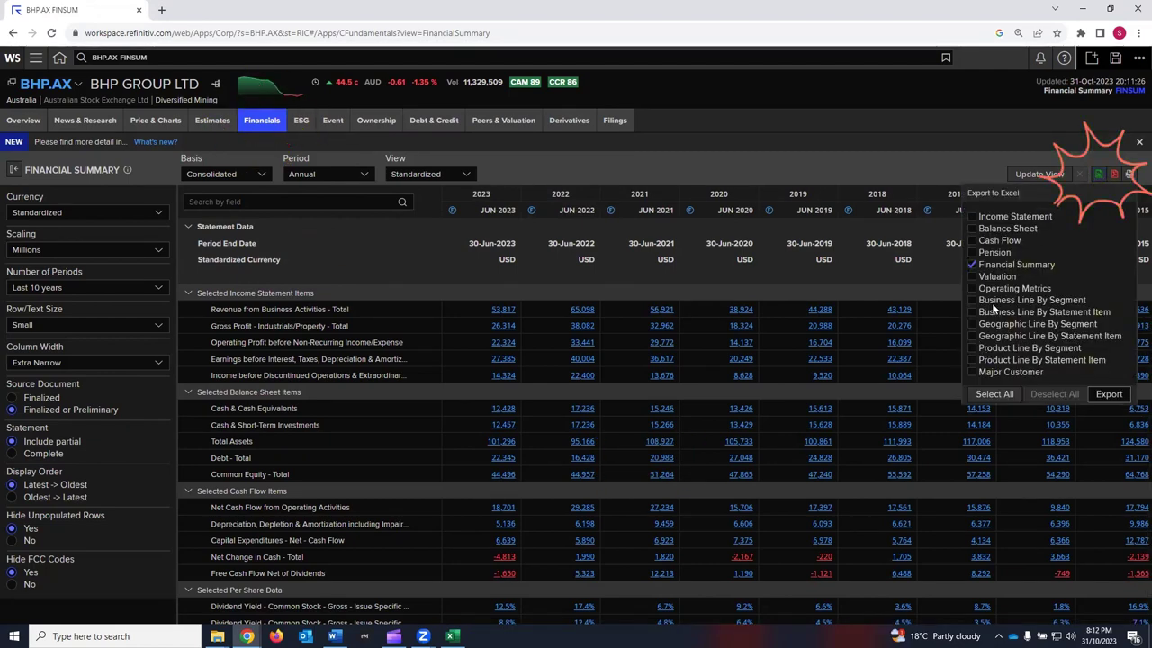
{"action": "left_click", "coordinate": [973, 216]}
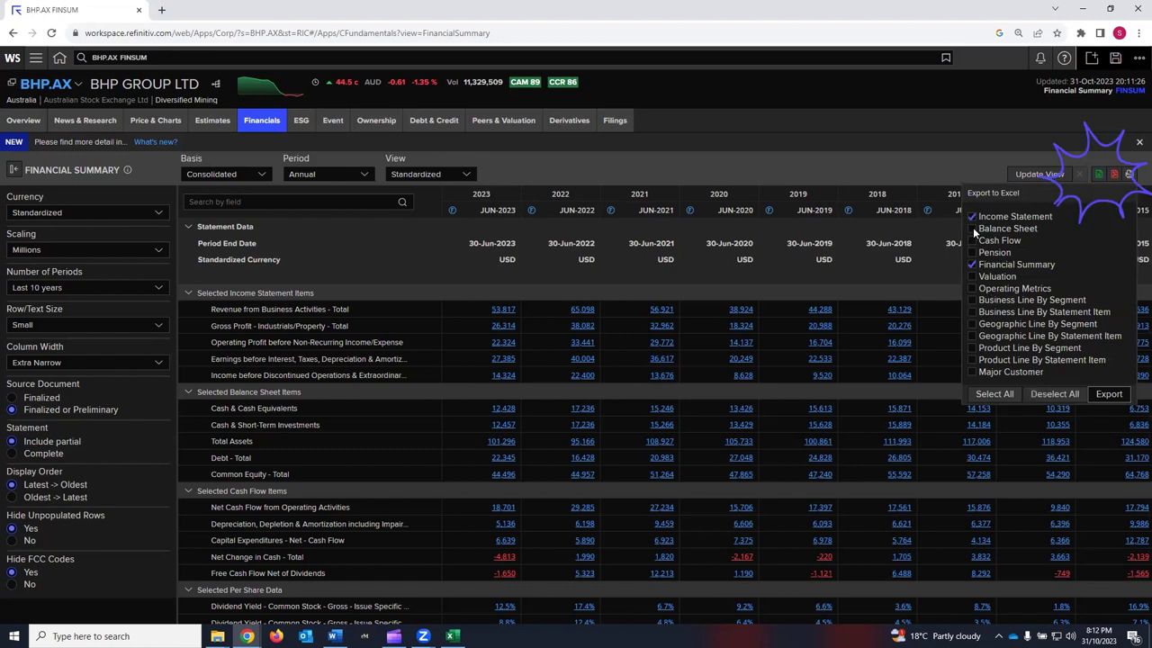
{"action": "left_click", "coordinate": [973, 229]}
{"action": "left_click", "coordinate": [972, 241]}
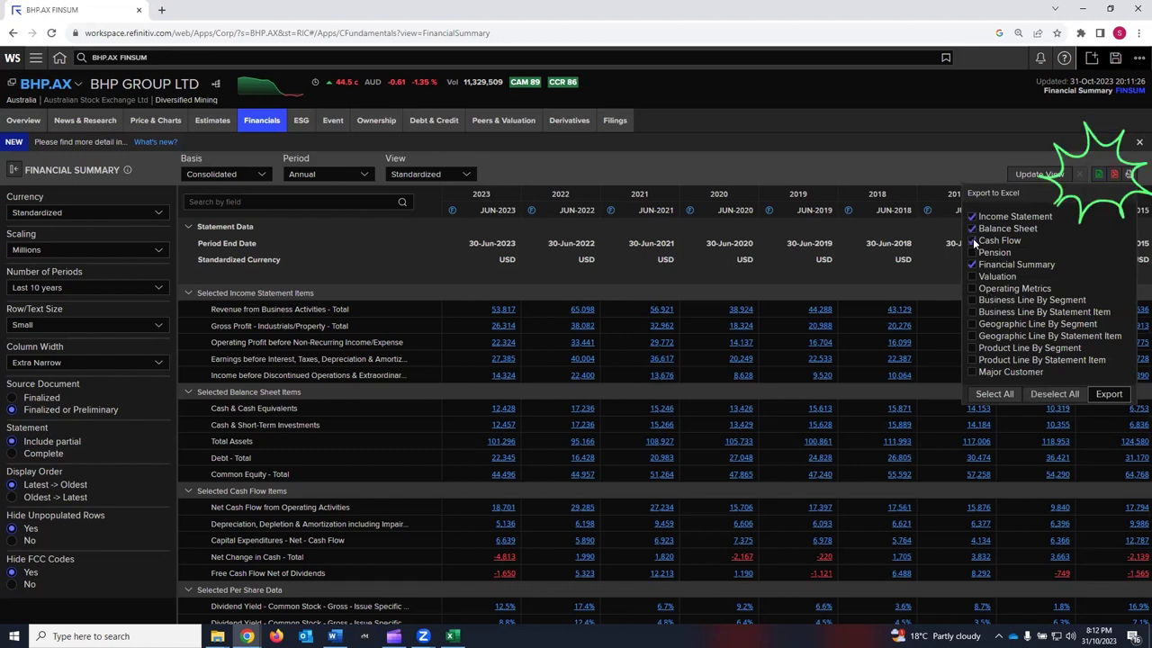
{"action": "left_click", "coordinate": [974, 278]}
{"action": "left_click", "coordinate": [1107, 395]}
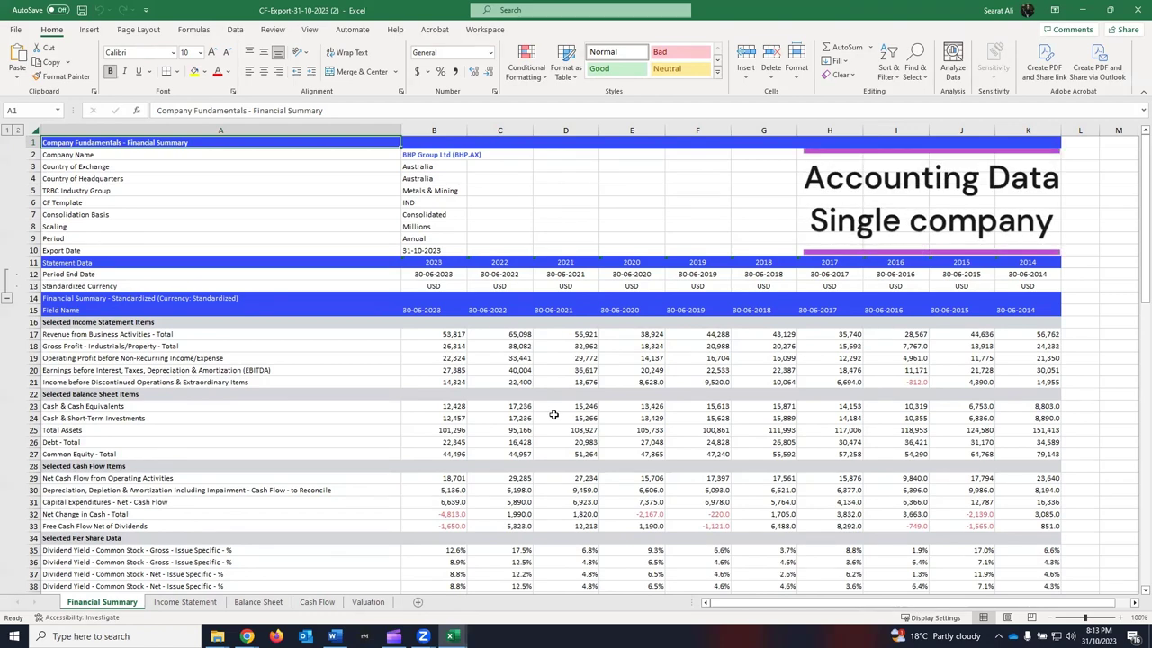
- Review the income statement, balance sheet, cash flow and valuation sheets in the exported workbook, and close it
{"action": "left_click", "coordinate": [173, 604]}
{"action": "left_click", "coordinate": [246, 605]}
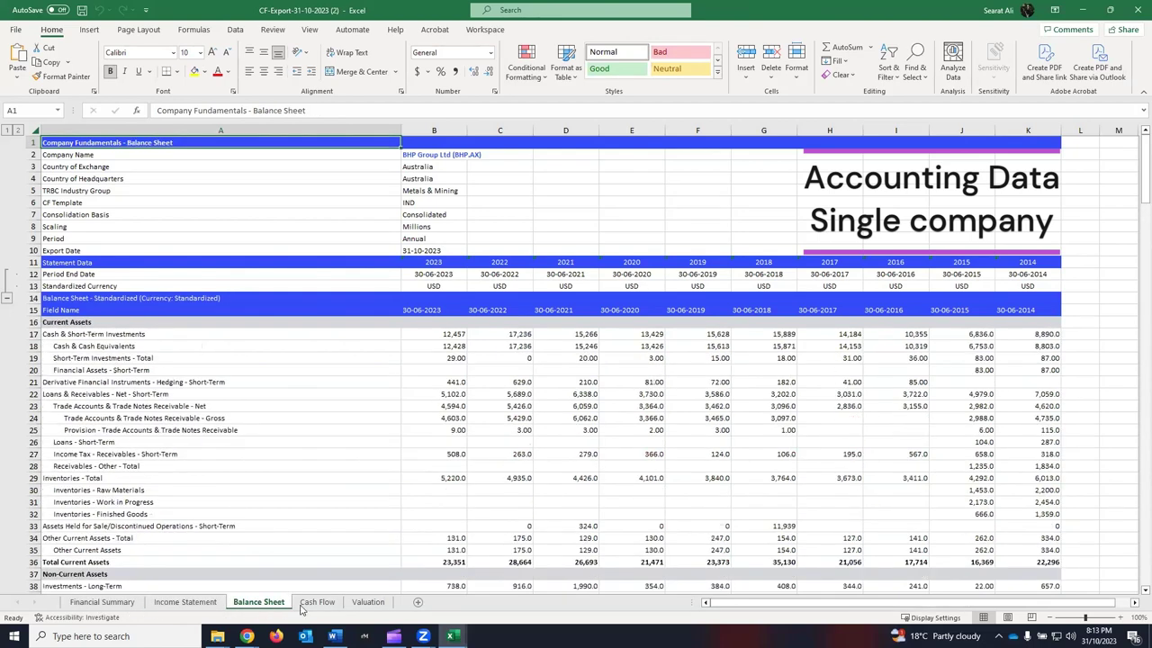
{"action": "left_click", "coordinate": [329, 608]}
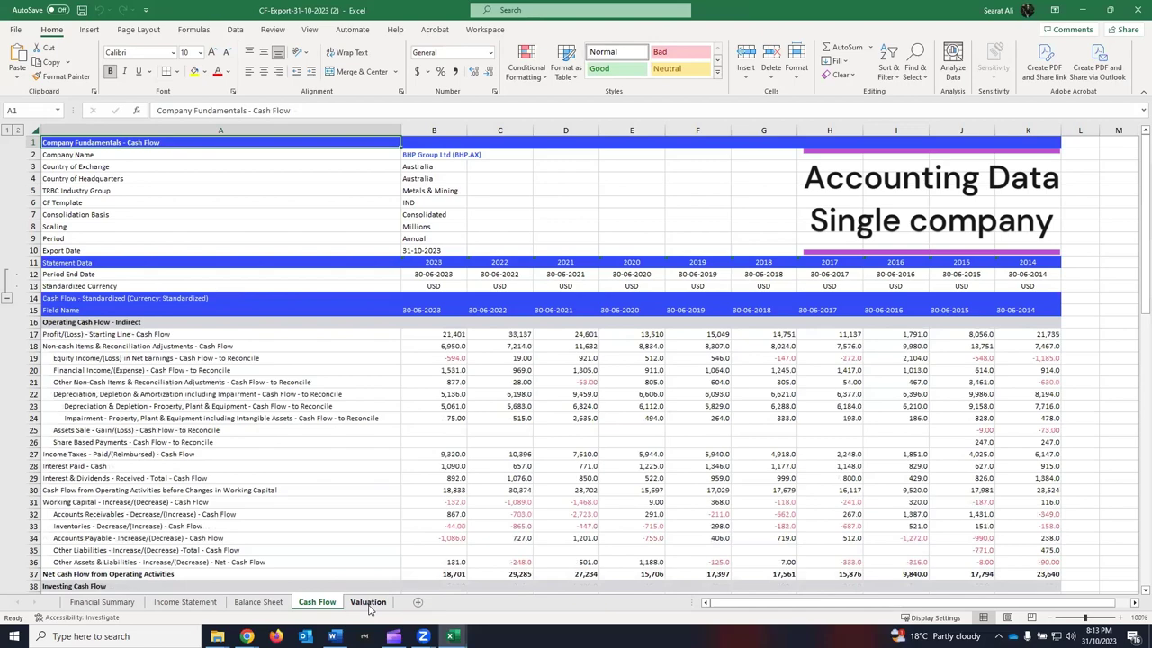
{"action": "left_click", "coordinate": [368, 608]}
{"action": "scroll", "coordinate": [487, 490], "scroll_direction": "down", "scroll_amount": 10}
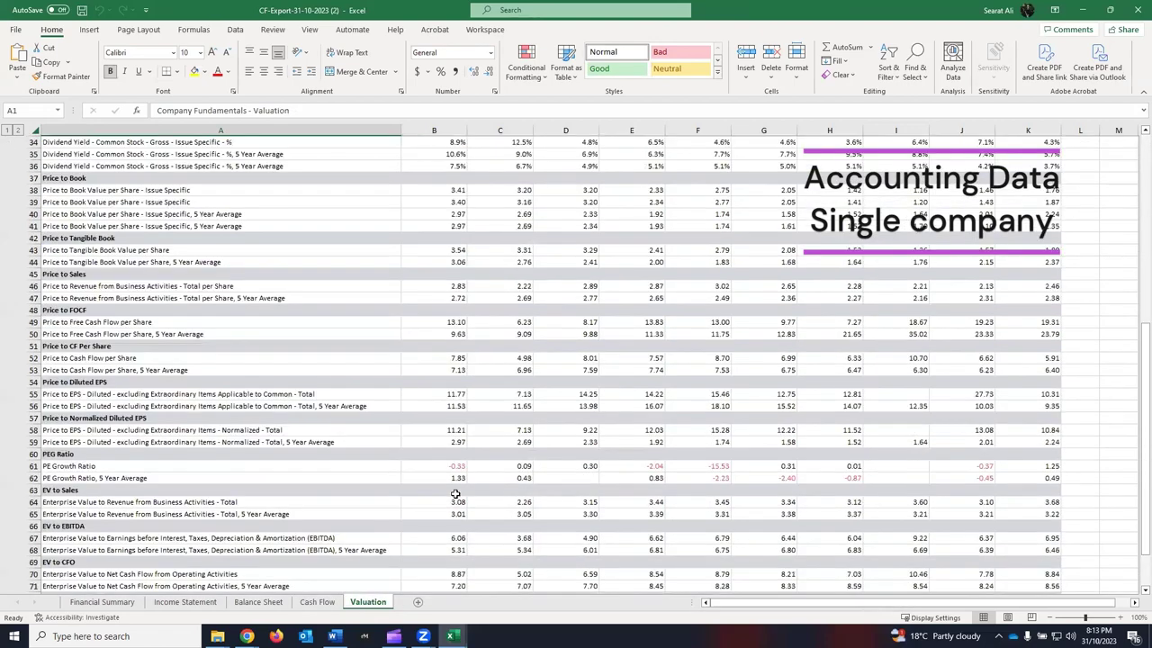
{"action": "scroll", "coordinate": [493, 489], "scroll_direction": "up", "scroll_amount": 10}
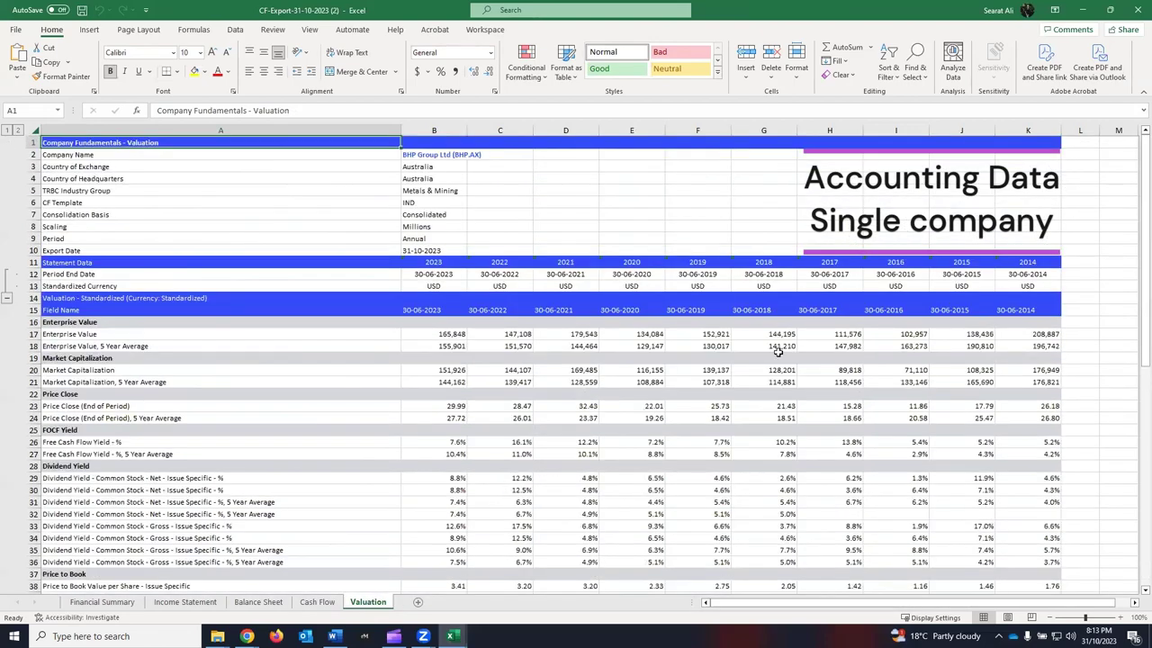
{"action": "left_click", "coordinate": [1137, 10]}
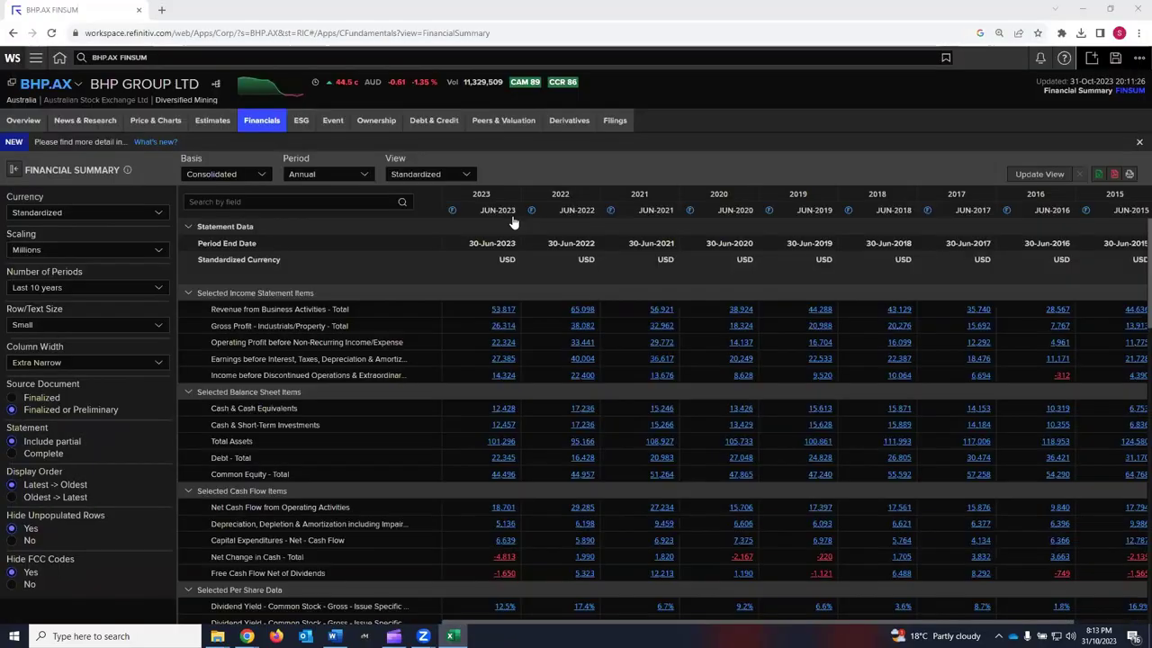
- Export BHP's ESG statement for the last 10 years to Excel as values
{"action": "left_click", "coordinate": [301, 122]}
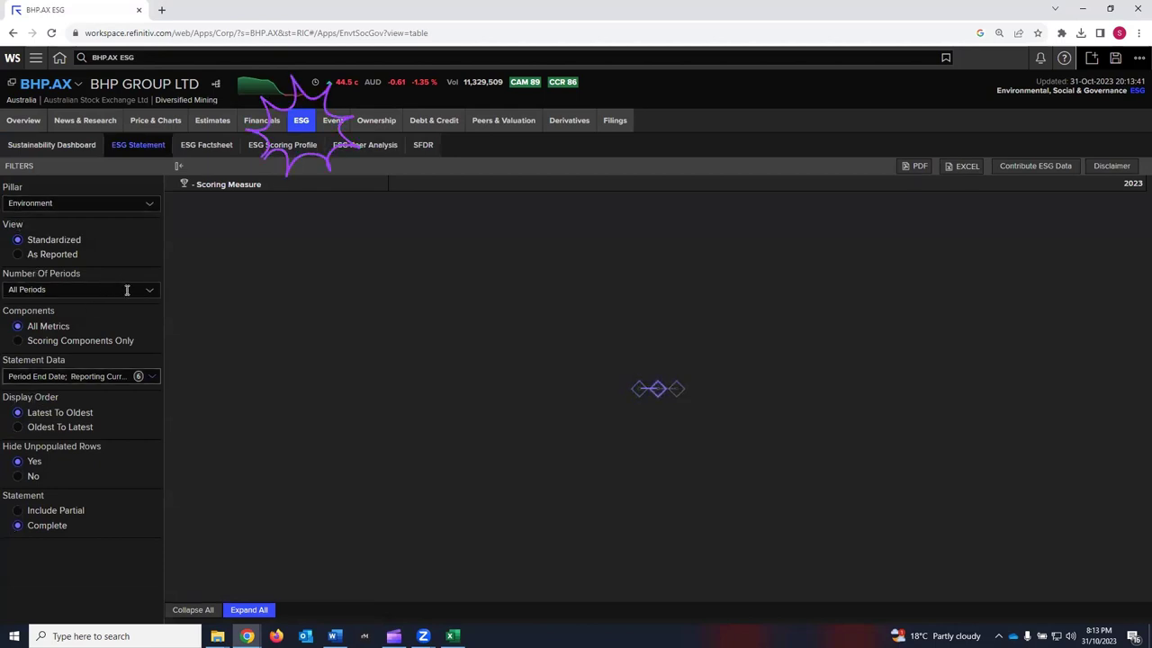
{"action": "left_click", "coordinate": [32, 296]}
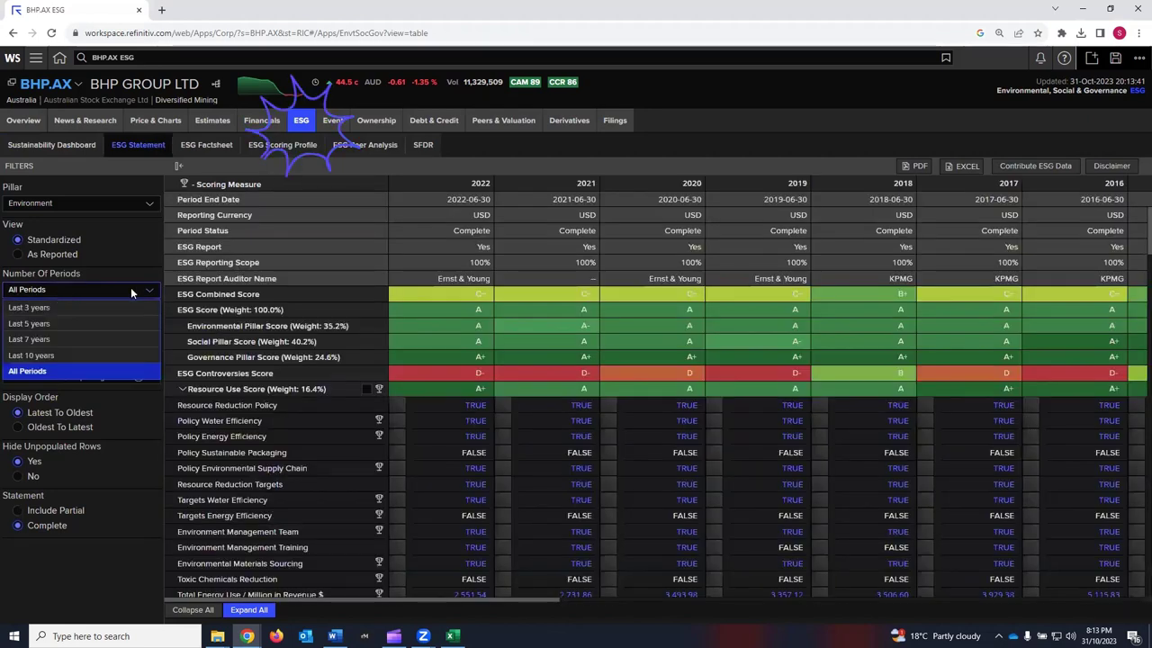
{"action": "left_click", "coordinate": [59, 357]}
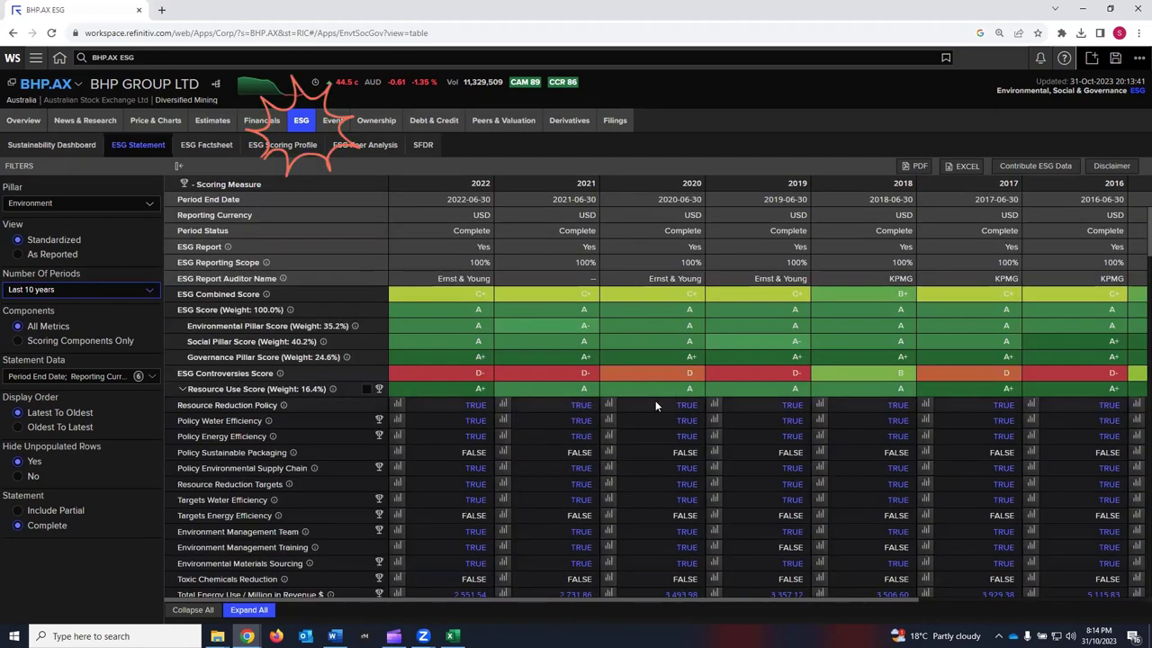
{"action": "left_click", "coordinate": [963, 171]}
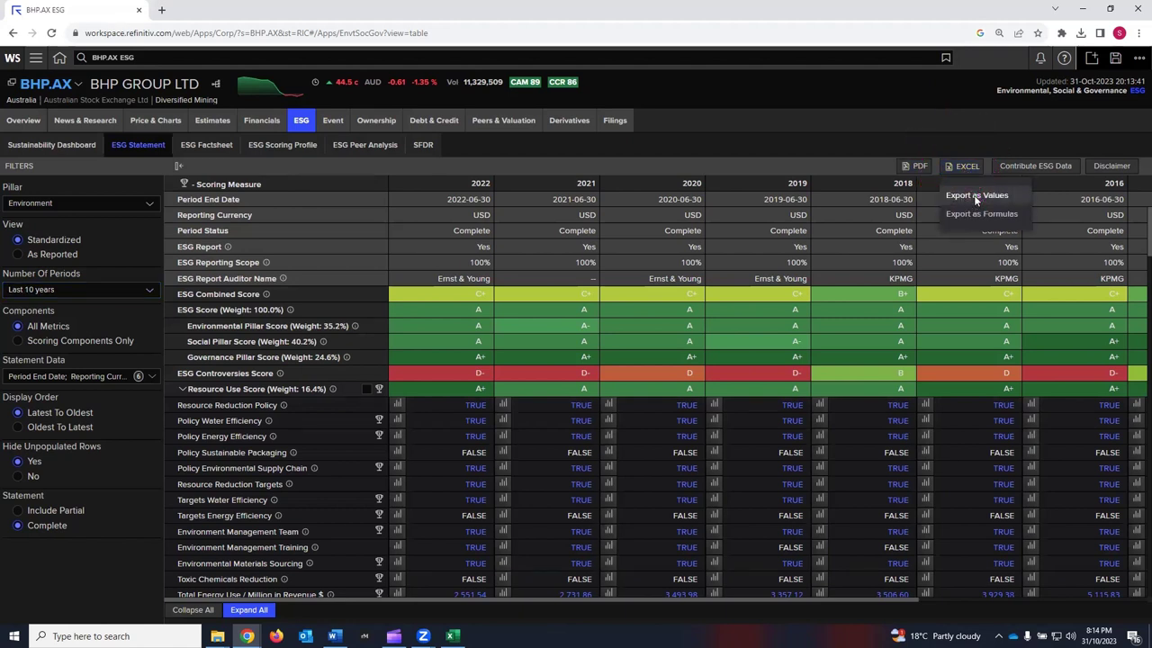
{"action": "left_click", "coordinate": [976, 197]}
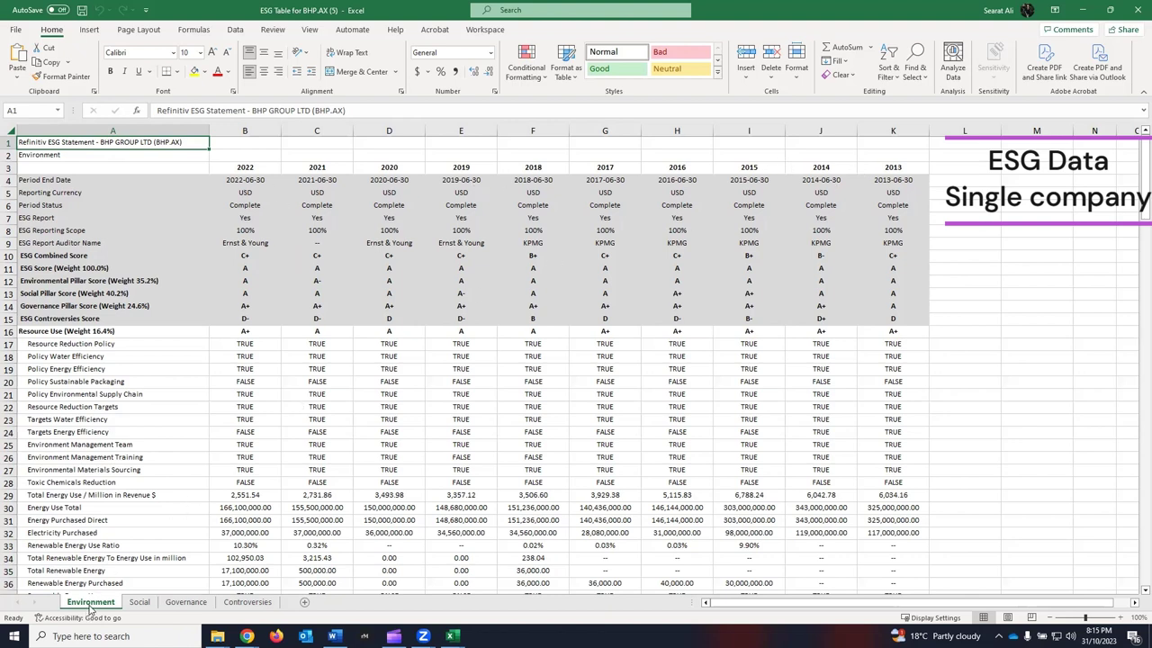
- Examine the Environment, Social, Governance and Controversies sheets of the exported ESG workbook
{"action": "scroll", "coordinate": [171, 521], "scroll_direction": "down", "scroll_amount": 10}
{"action": "scroll", "coordinate": [171, 521], "scroll_direction": "up", "scroll_amount": 10}
{"action": "left_click", "coordinate": [139, 602]}
{"action": "scroll", "coordinate": [246, 498], "scroll_direction": "down", "scroll_amount": 9}
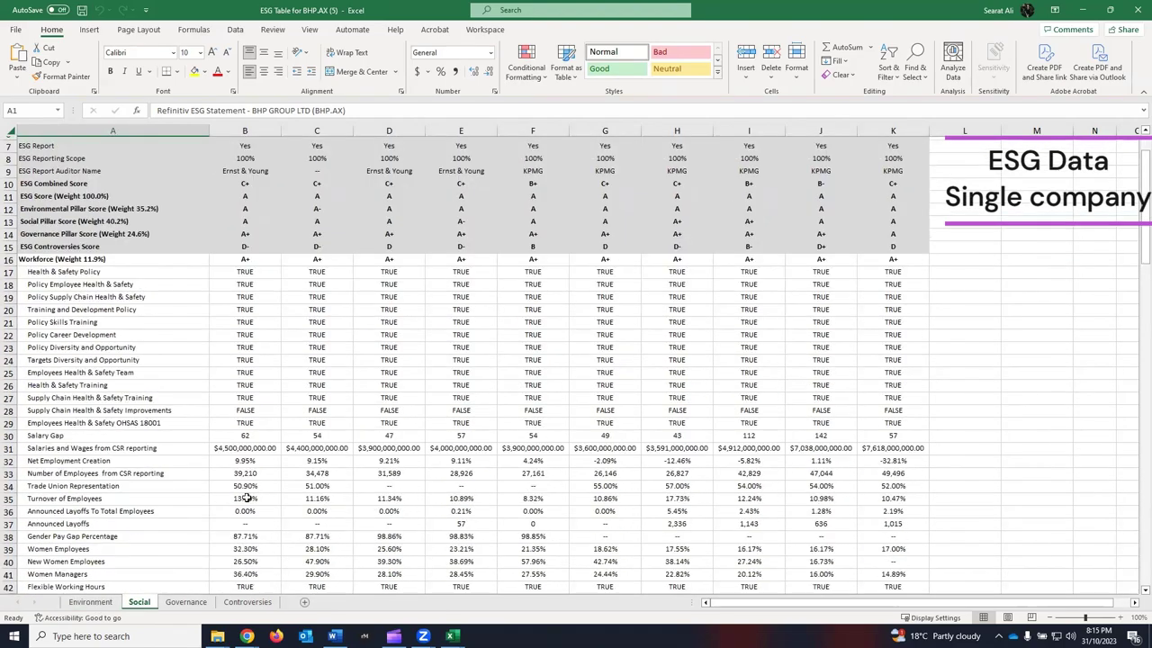
{"action": "scroll", "coordinate": [246, 497], "scroll_direction": "up", "scroll_amount": 9}
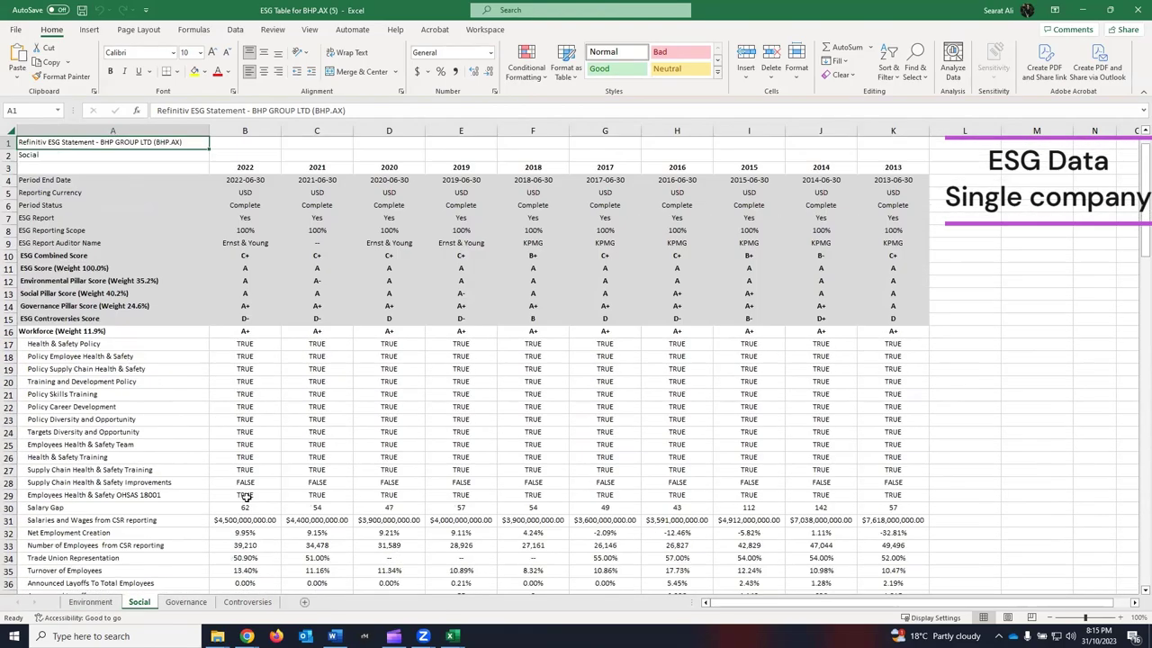
{"action": "left_click", "coordinate": [187, 602]}
{"action": "scroll", "coordinate": [280, 517], "scroll_direction": "down", "scroll_amount": 6}
{"action": "scroll", "coordinate": [280, 517], "scroll_direction": "down", "scroll_amount": 2}
{"action": "left_click", "coordinate": [247, 602]}
{"action": "scroll", "coordinate": [369, 432], "scroll_direction": "down", "scroll_amount": 2}
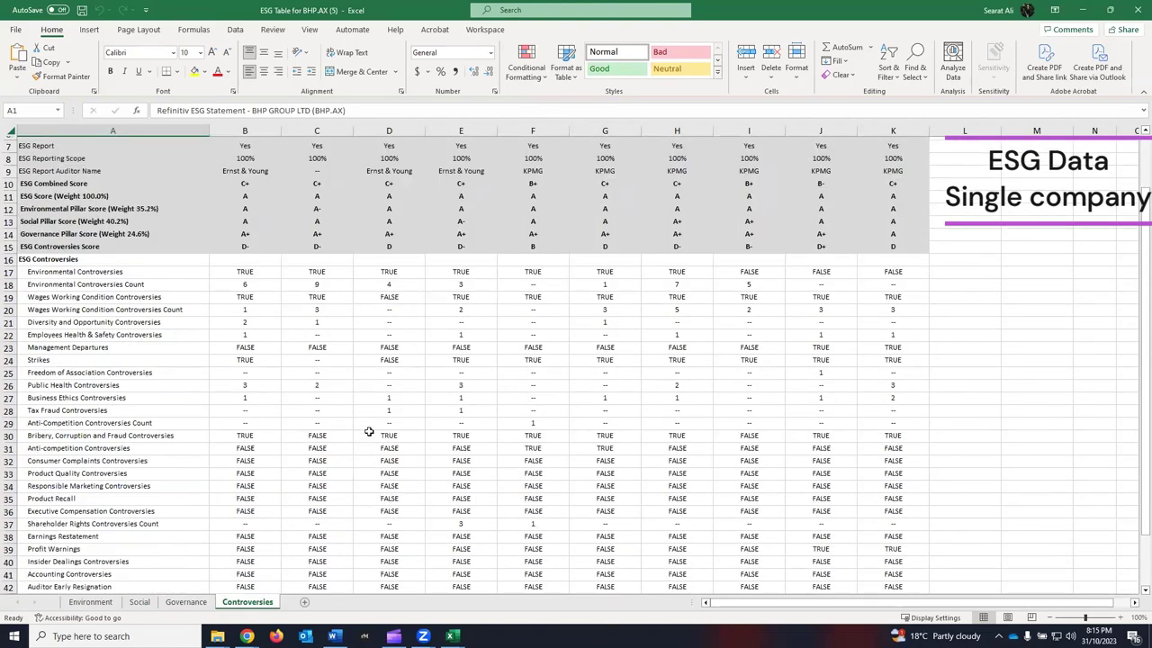
{"action": "scroll", "coordinate": [369, 432], "scroll_direction": "down", "scroll_amount": 8}
{"action": "scroll", "coordinate": [369, 432], "scroll_direction": "up", "scroll_amount": 5}
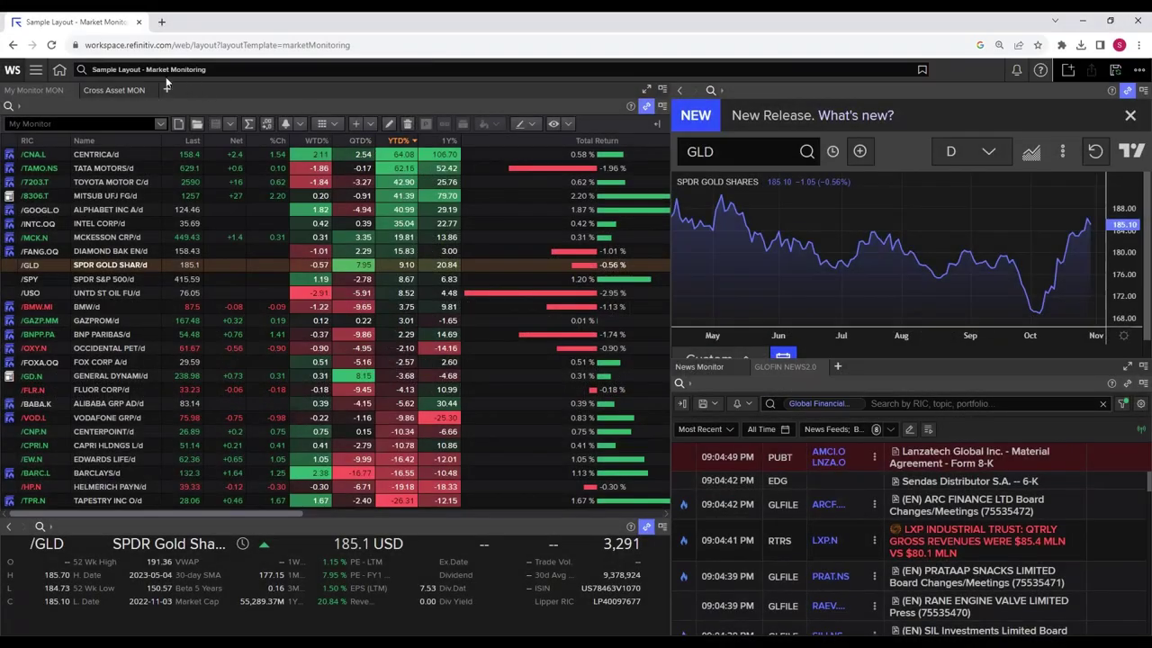
- Open the Screener app in Refinitiv Workspace and set its universe to Public Companies
{"action": "left_click", "coordinate": [119, 69]}
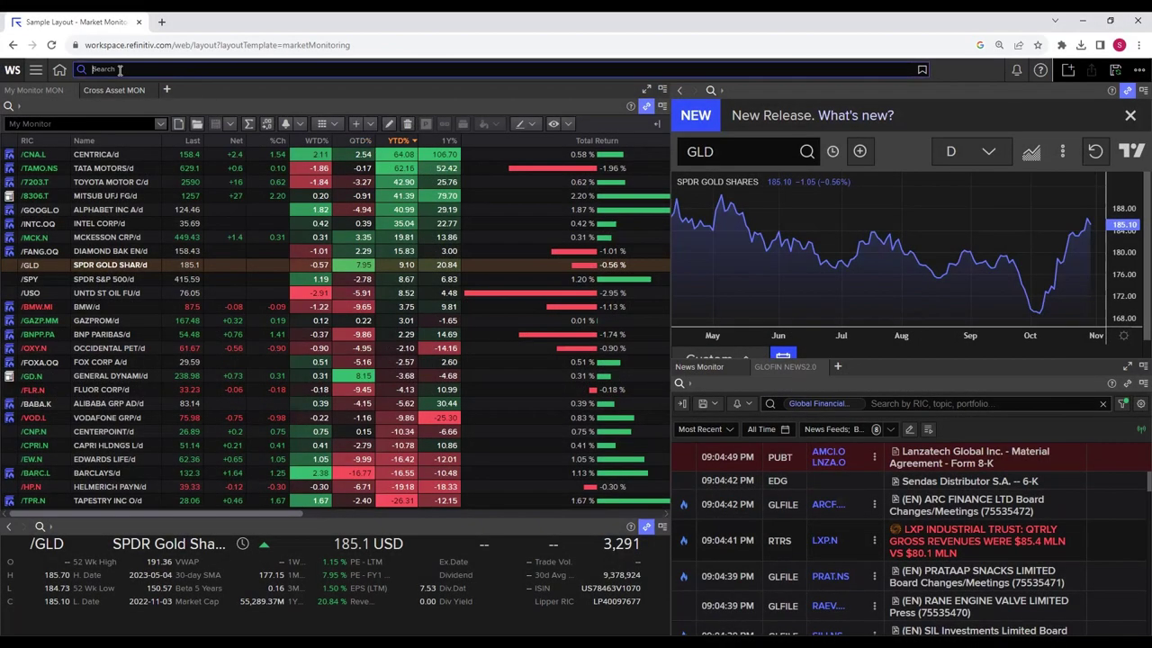
{"action": "type", "text": "screener"}
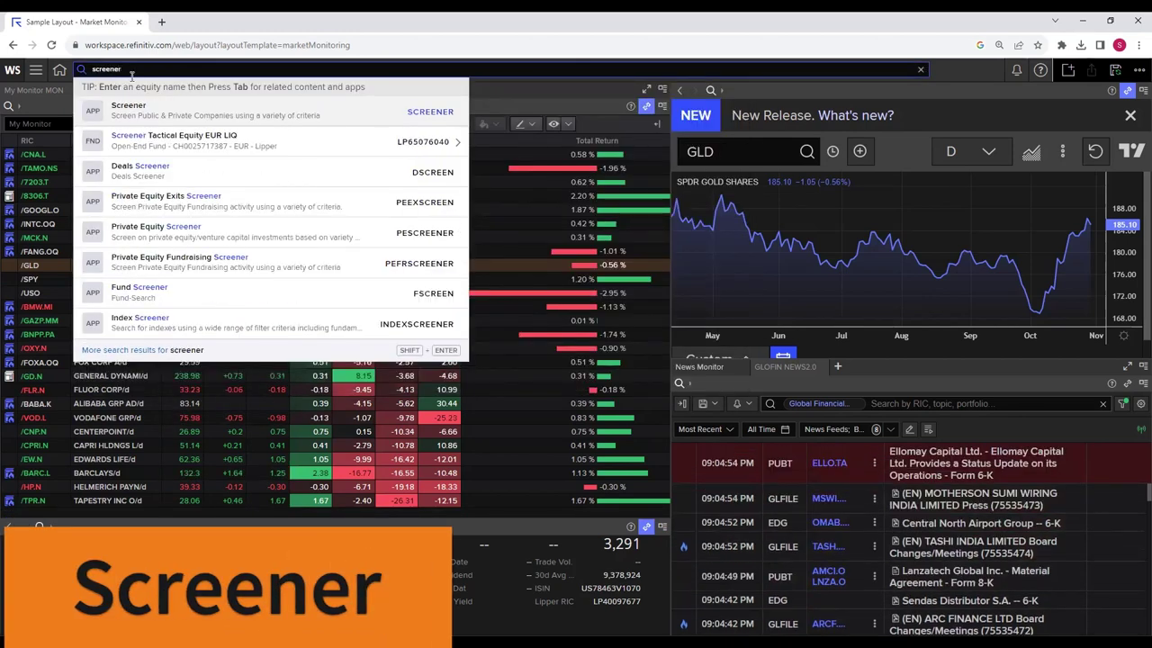
{"action": "left_click", "coordinate": [114, 114]}
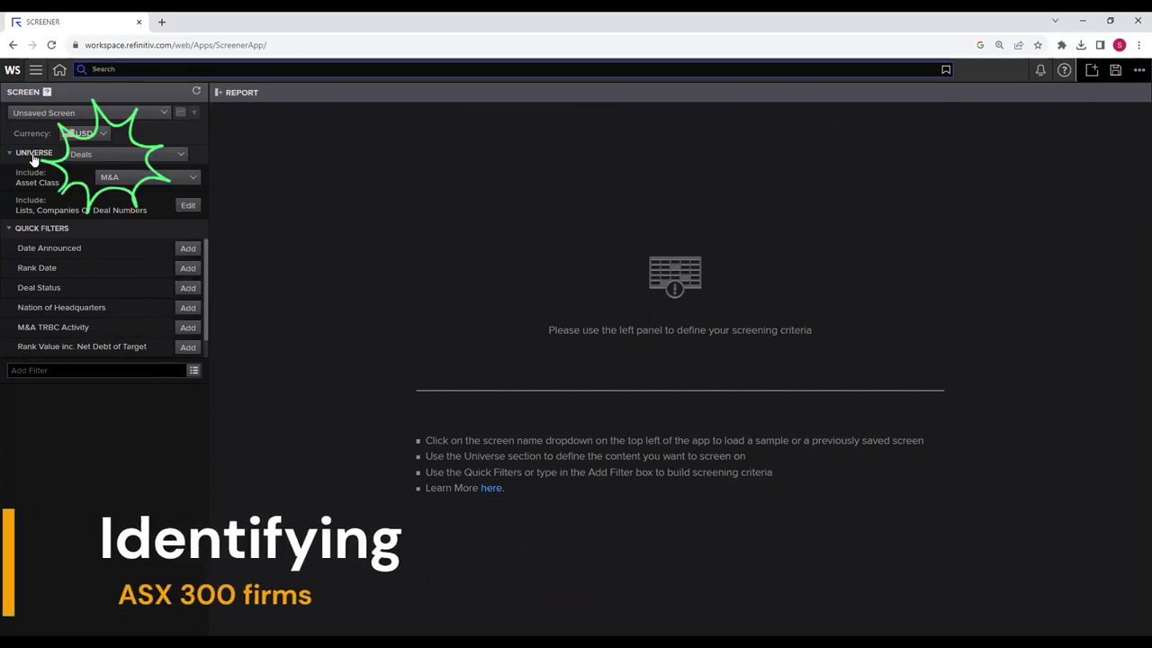
{"action": "left_click", "coordinate": [169, 159]}
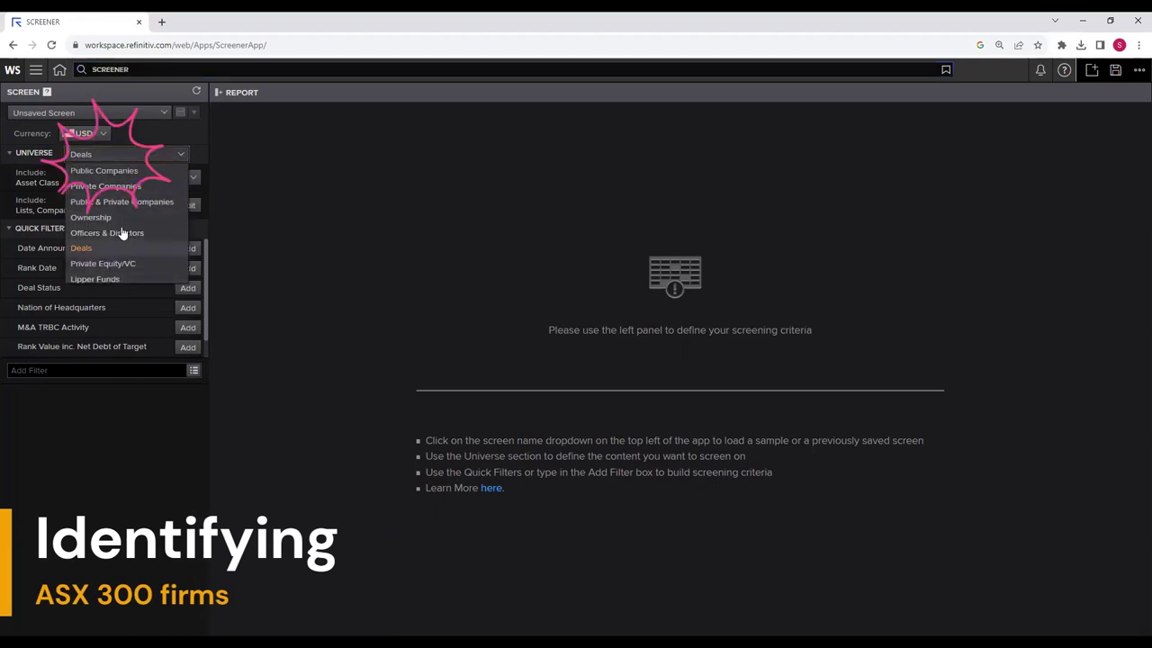
{"action": "left_click", "coordinate": [104, 172]}
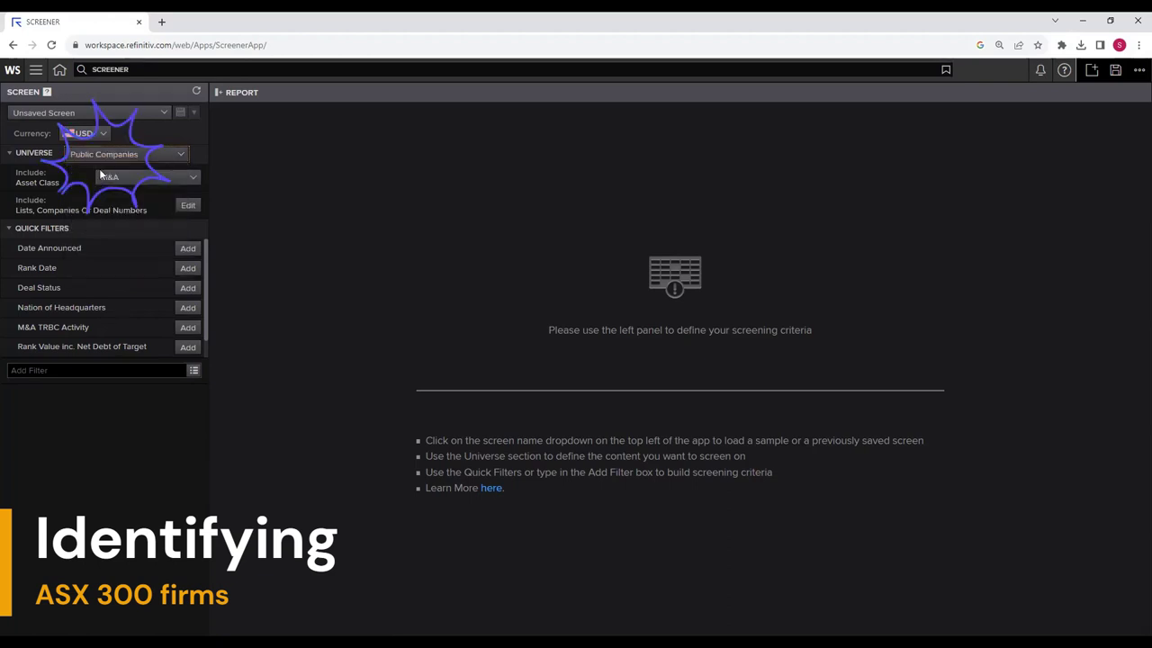
- Open the universe's list inclusions and search the portfolios, lists and indices for ASX 300
{"action": "left_click", "coordinate": [187, 205]}
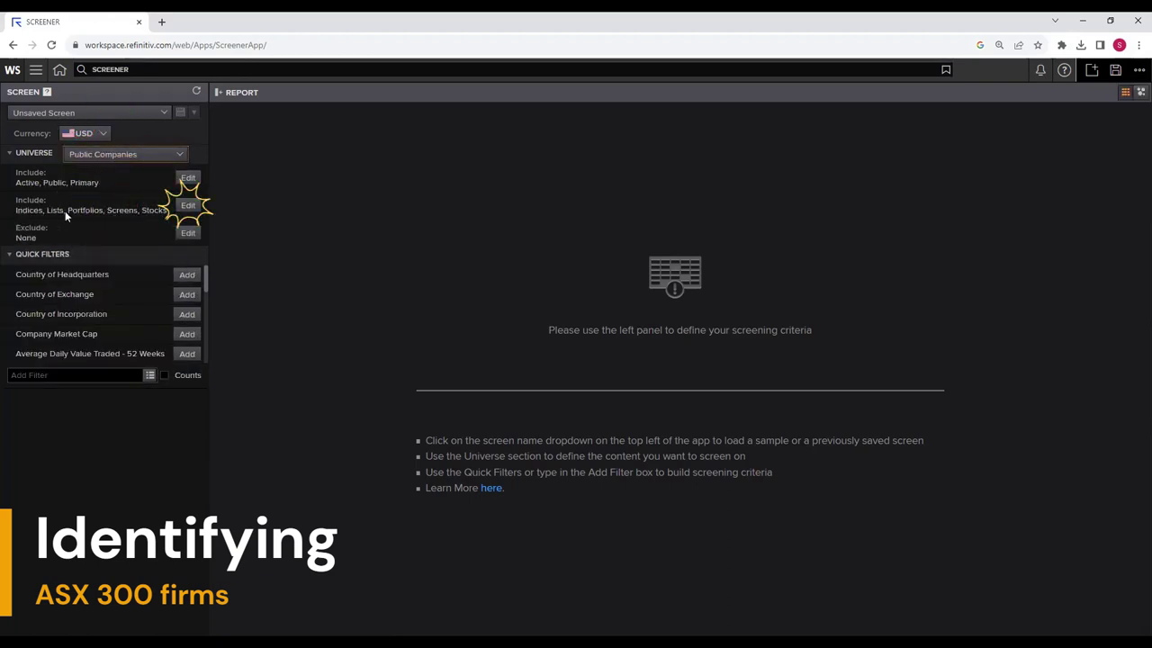
{"action": "left_click", "coordinate": [188, 207]}
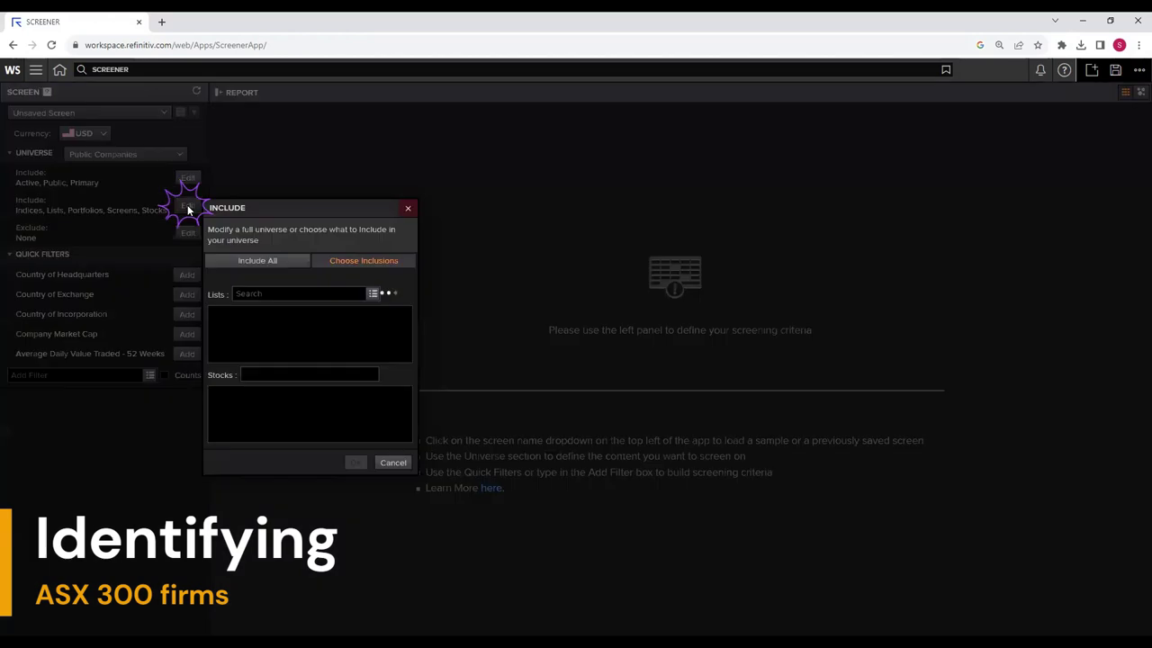
{"action": "left_click", "coordinate": [374, 295]}
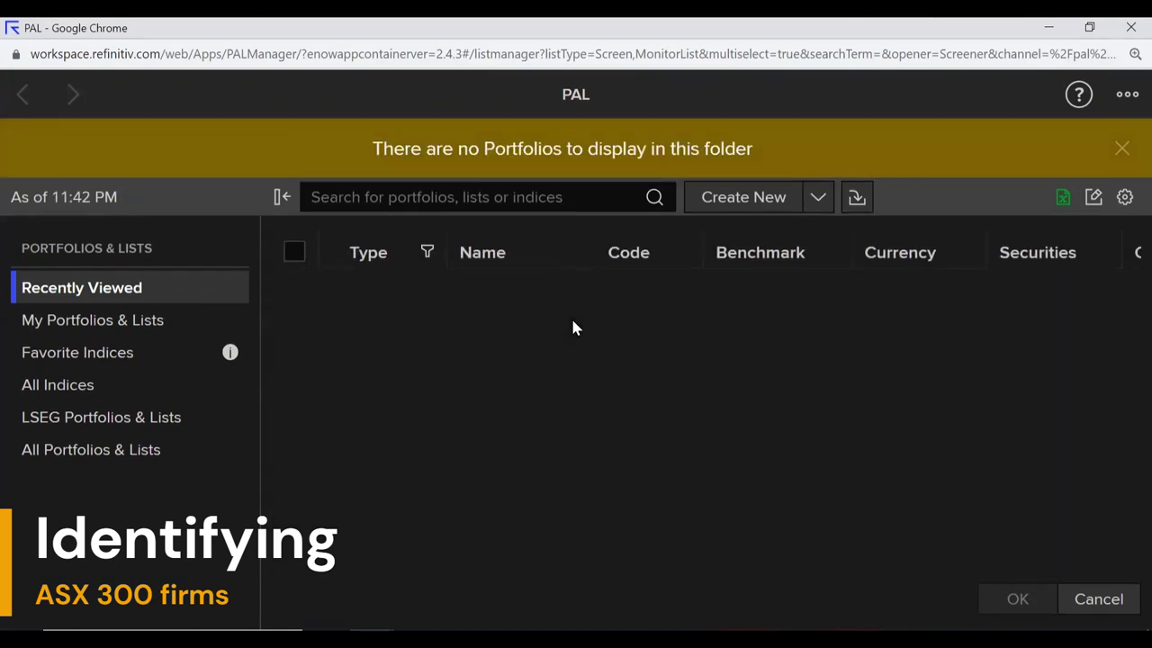
{"action": "left_click", "coordinate": [1122, 149]}
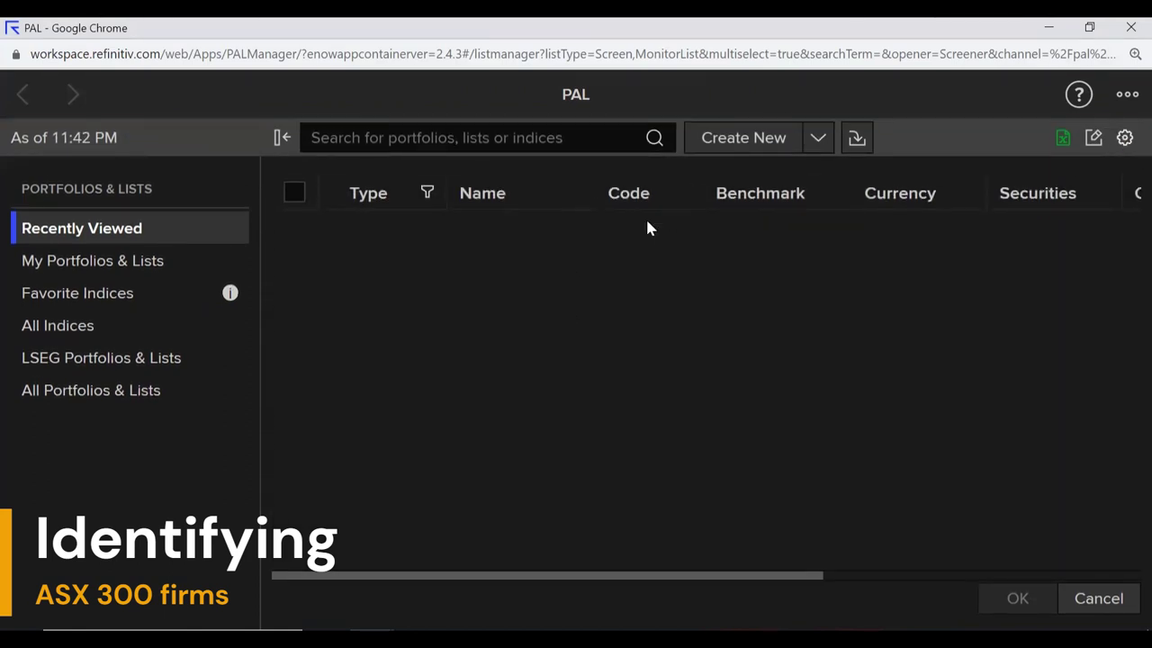
{"action": "left_click", "coordinate": [481, 149]}
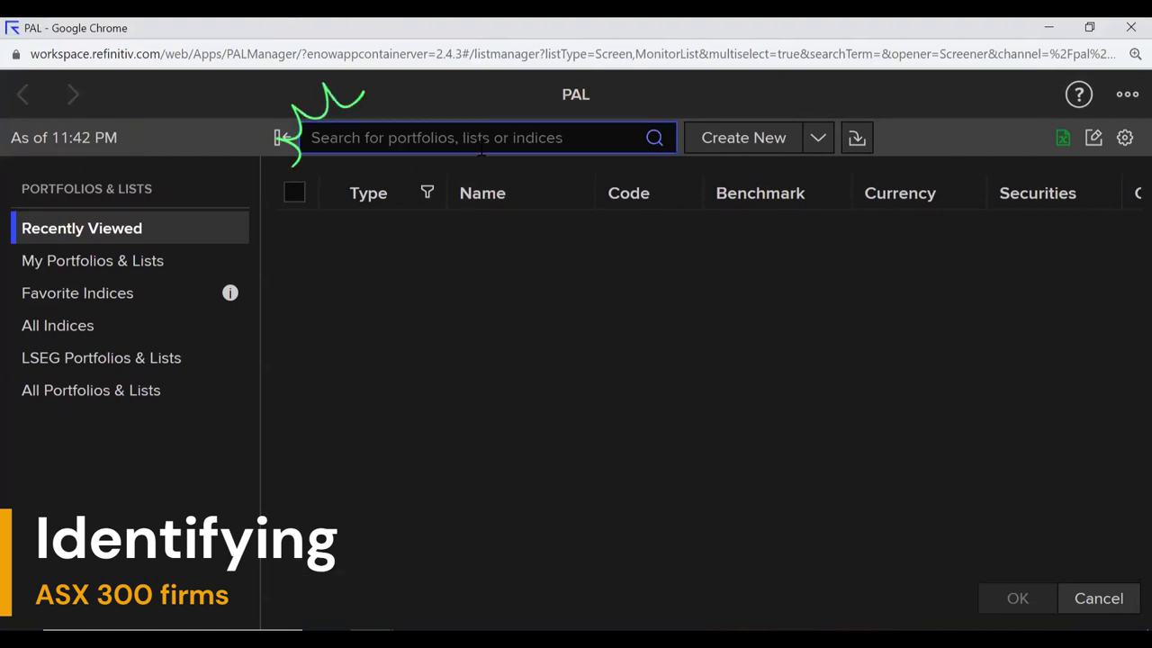
{"action": "type", "text": "ASX 300"}
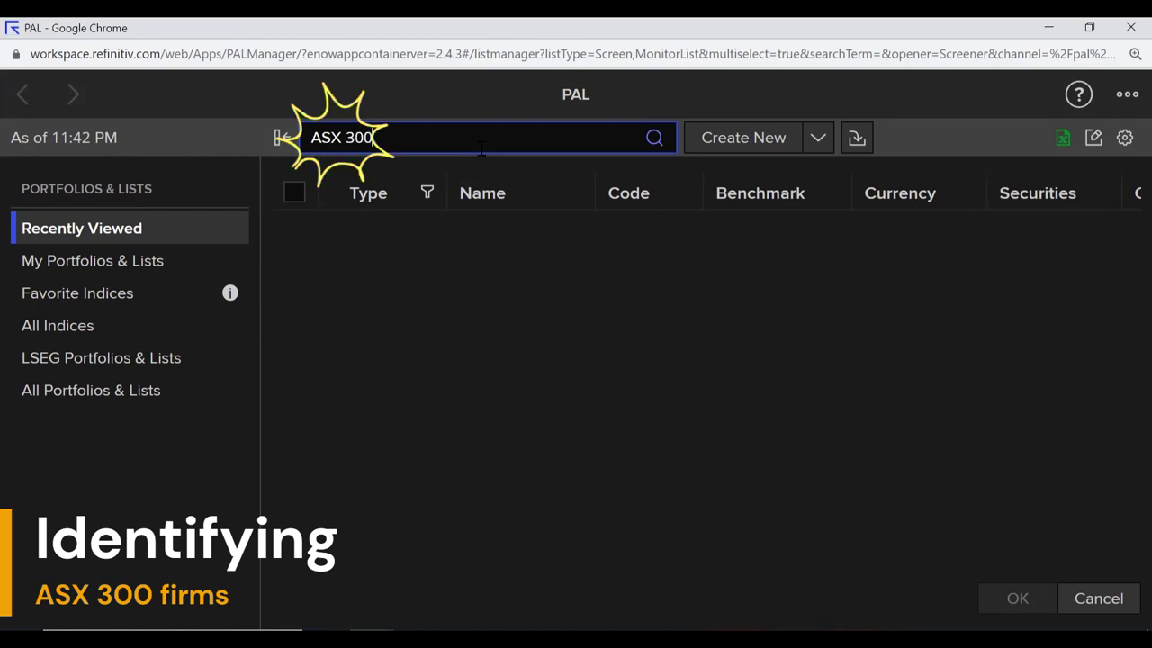
{"action": "left_click", "coordinate": [654, 138]}
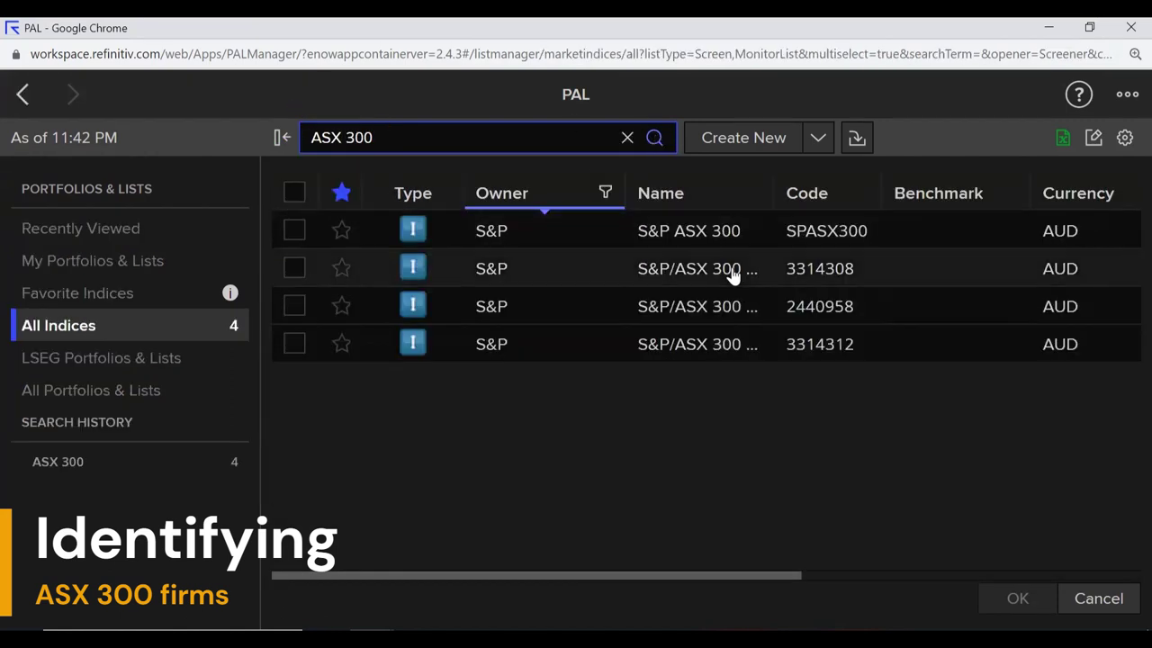
- Select the S&P ASX 300 index (SPASX300) and apply it as the universe inclusion
{"action": "key", "text": "ctrl+minus"}
{"action": "key", "text": "ctrl+minus"}
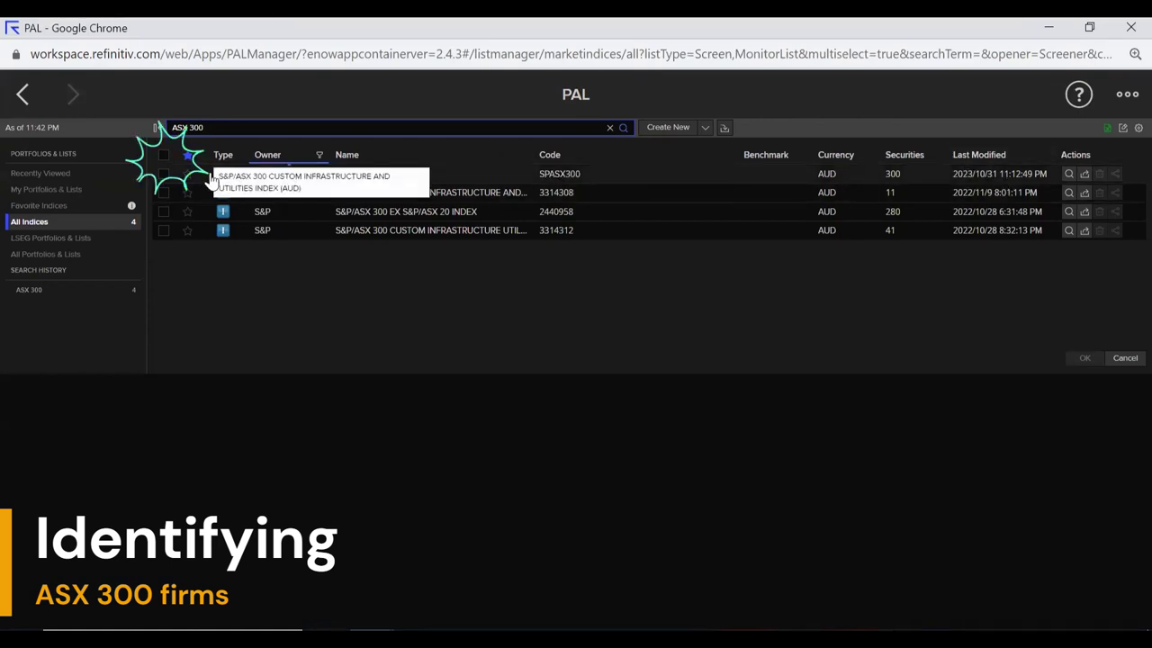
{"action": "left_click", "coordinate": [164, 157]}
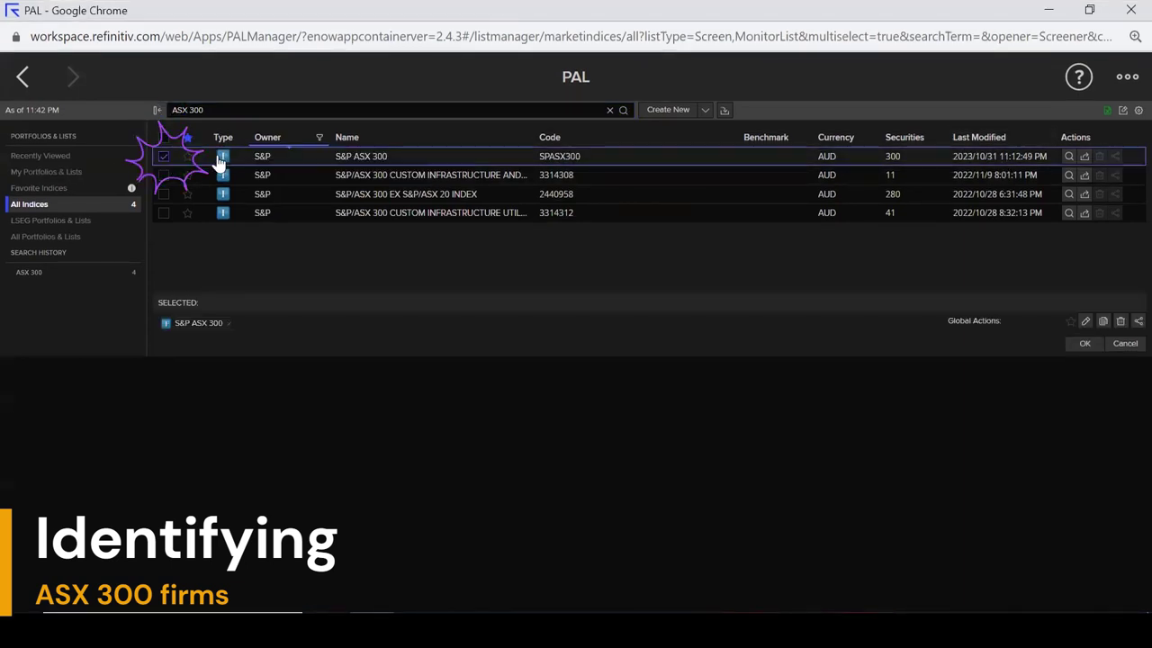
{"action": "left_click", "coordinate": [1085, 345]}
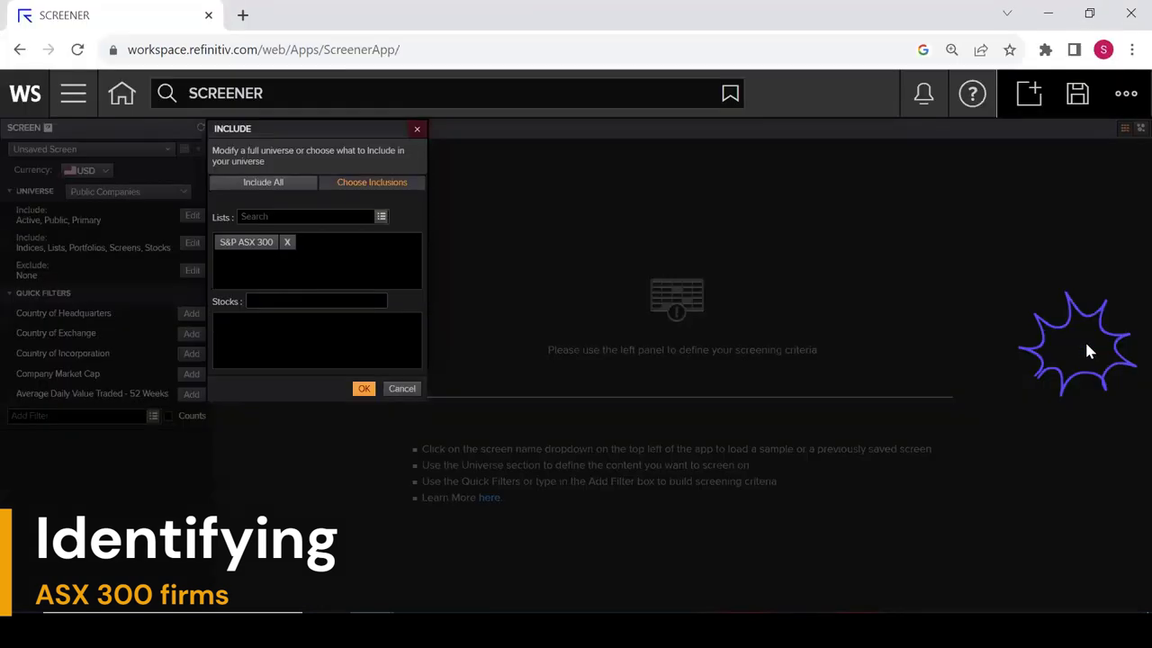
{"action": "left_click", "coordinate": [363, 388]}
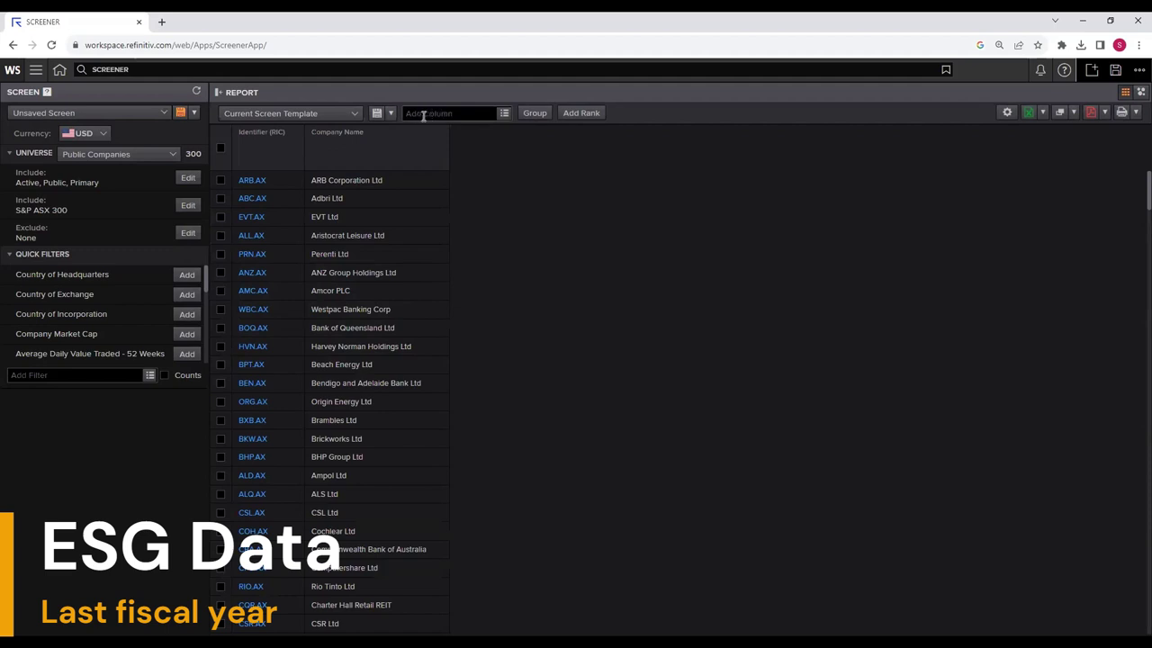
- Add ESG Score for FY0 as a report column, from Refinitiv ESG Scores & Grades under ESG Analytics
{"action": "left_click", "coordinate": [504, 115]}
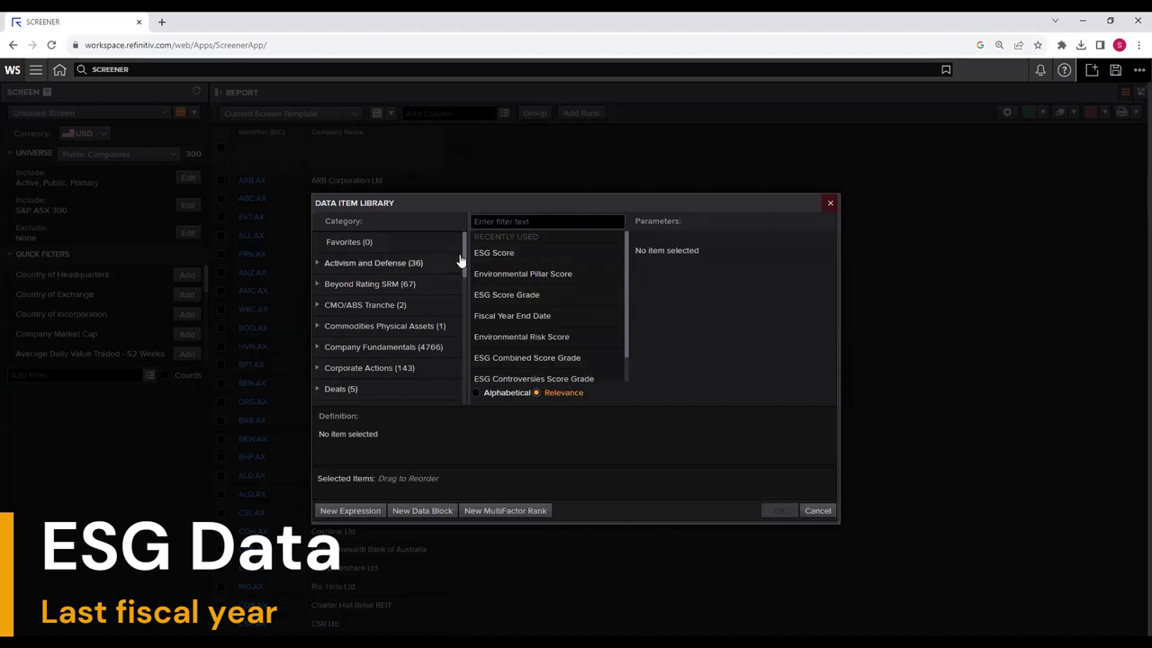
{"action": "left_click_drag", "start_coordinate": [462, 252], "coordinate": [465, 286]}
{"action": "left_click", "coordinate": [329, 301]}
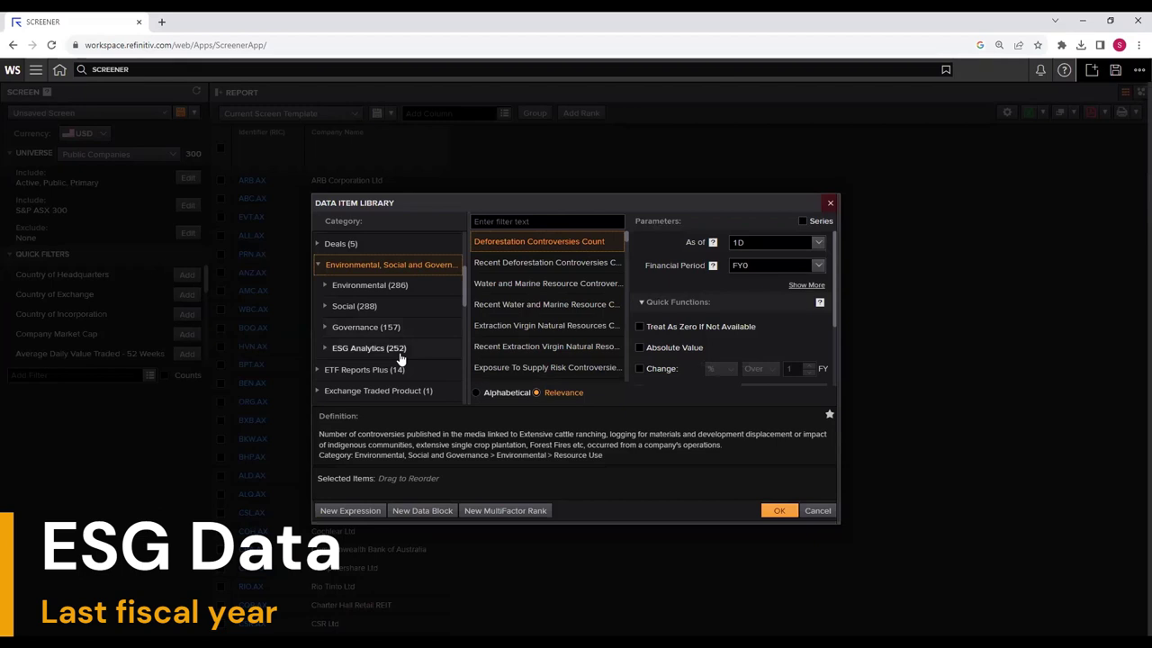
{"action": "left_click", "coordinate": [345, 353]}
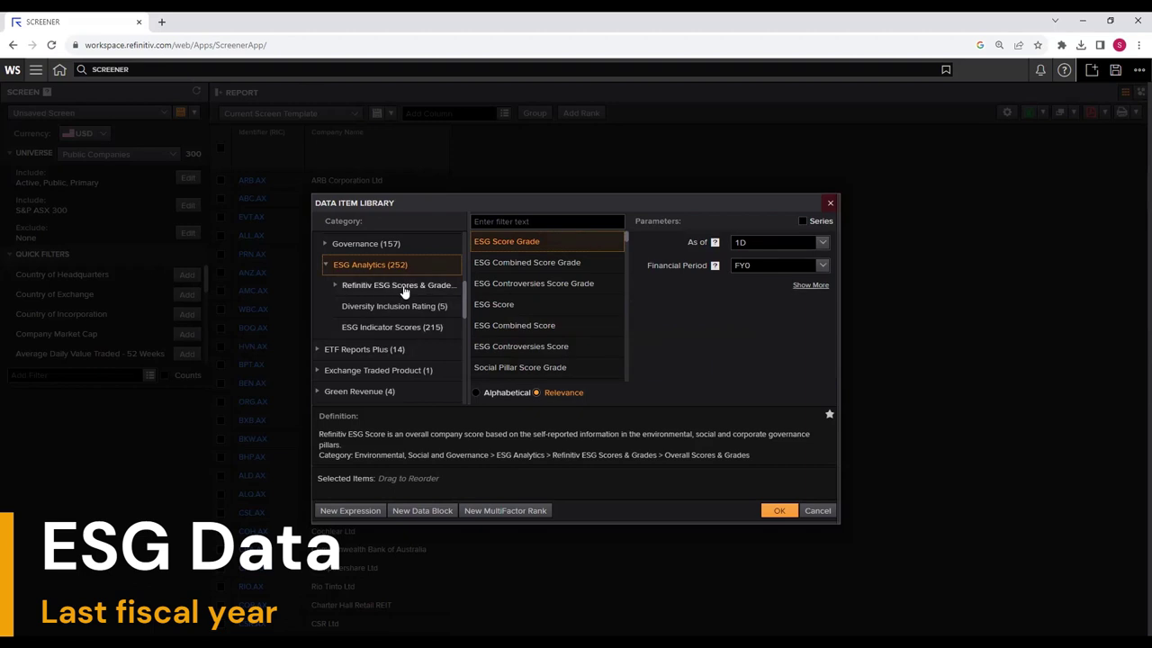
{"action": "left_click", "coordinate": [404, 285]}
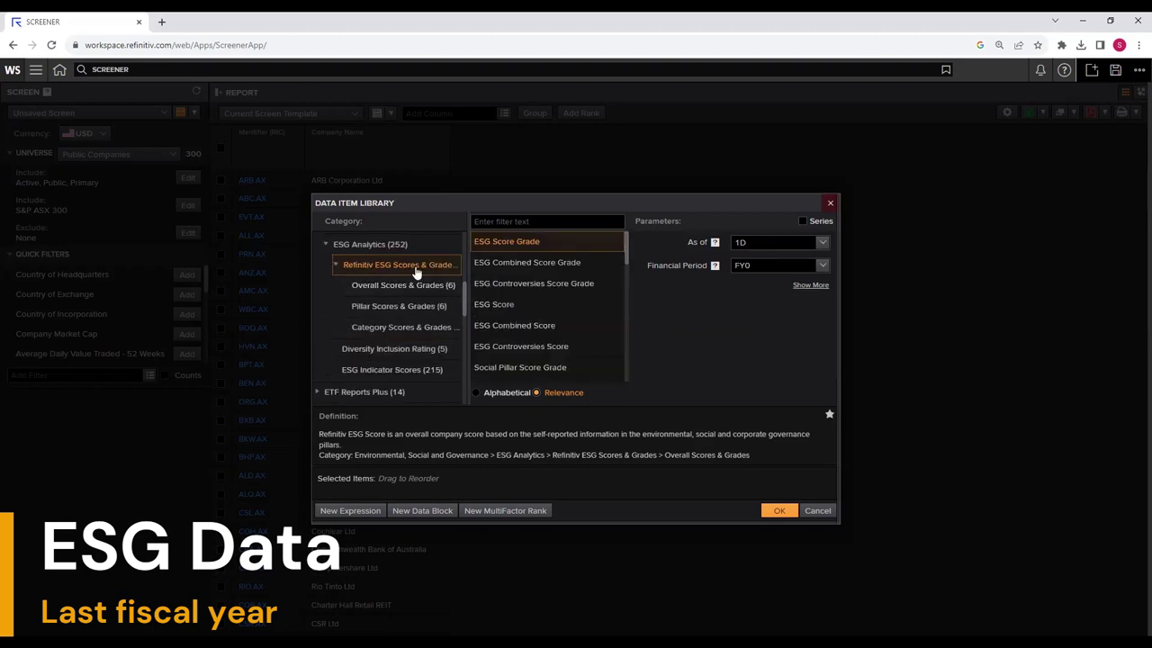
{"action": "left_click", "coordinate": [497, 309]}
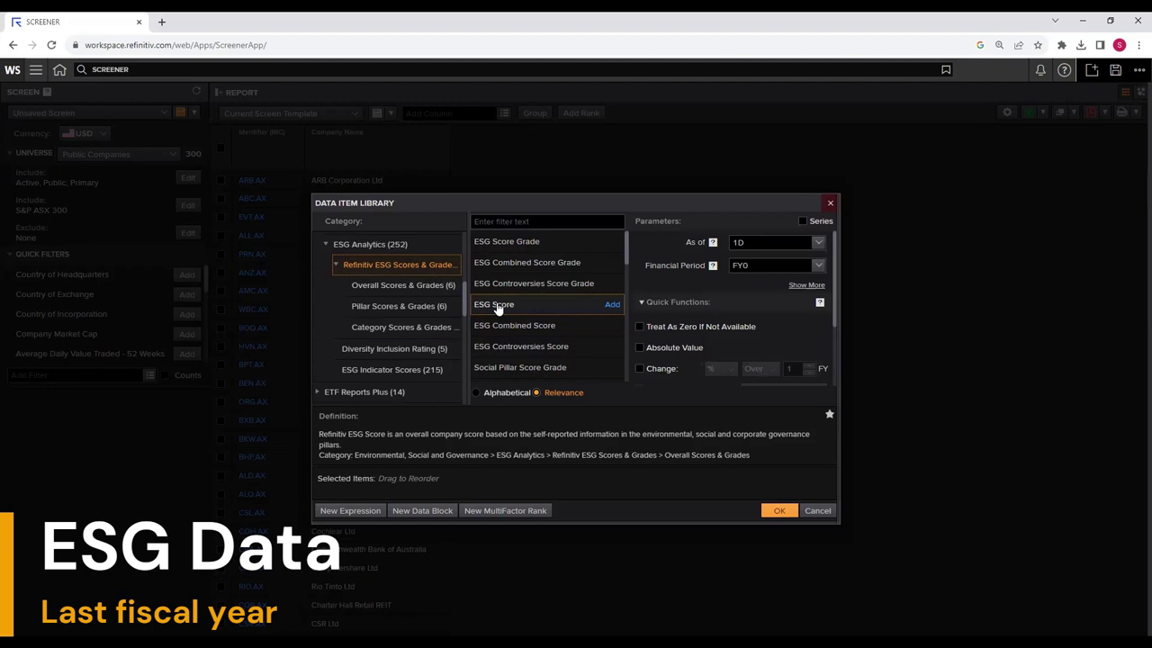
{"action": "left_click", "coordinate": [612, 306]}
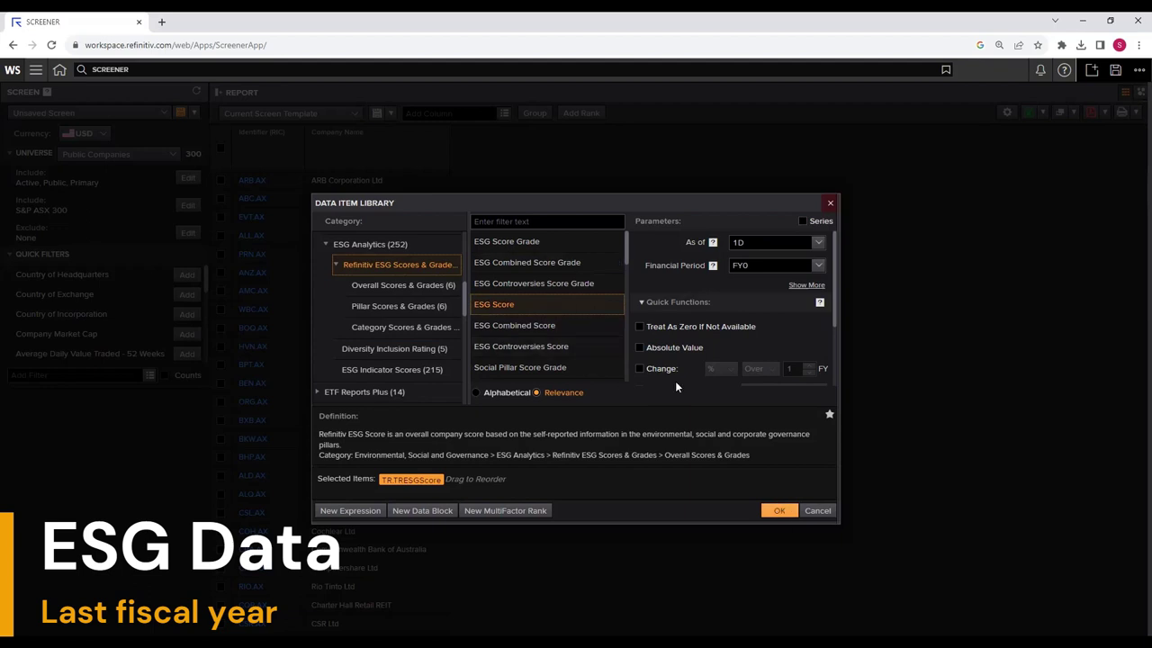
{"action": "left_click", "coordinate": [781, 510]}
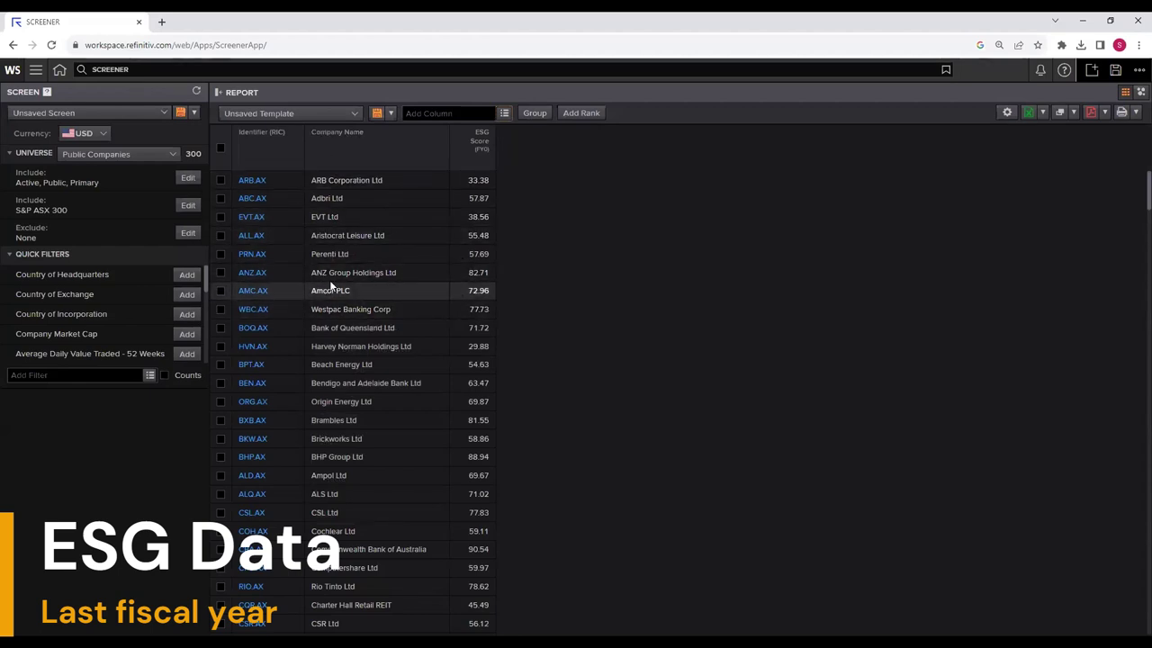
- Change the ESG Score column to a series covering the last 3 FY
{"action": "right_click", "coordinate": [476, 144]}
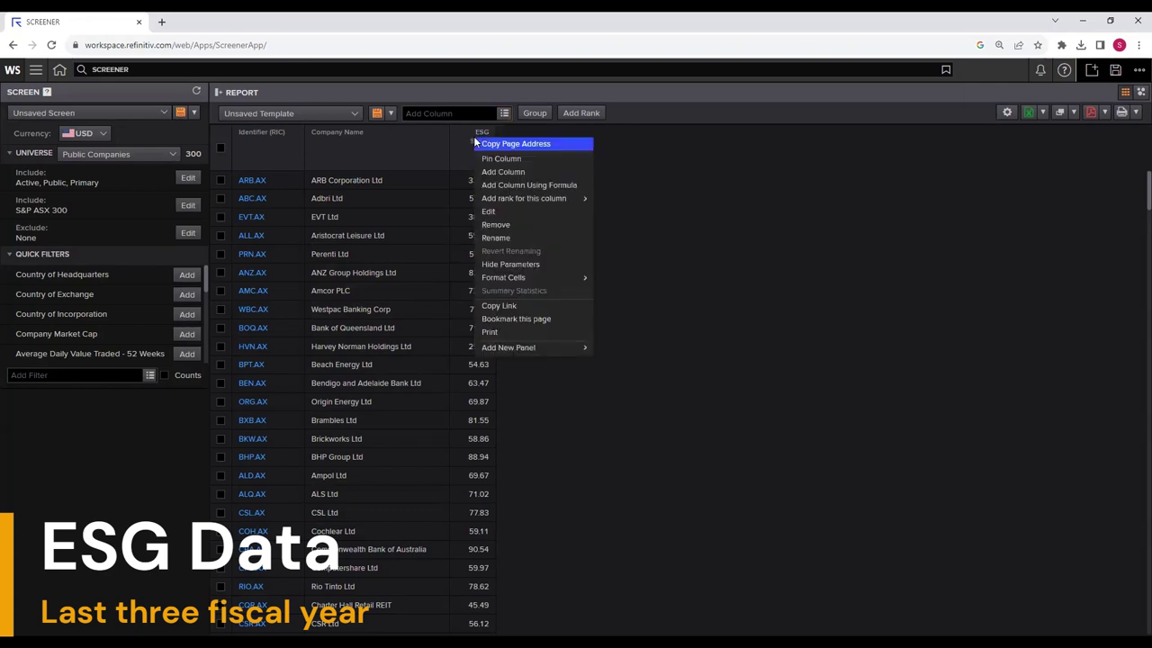
{"action": "left_click", "coordinate": [491, 213]}
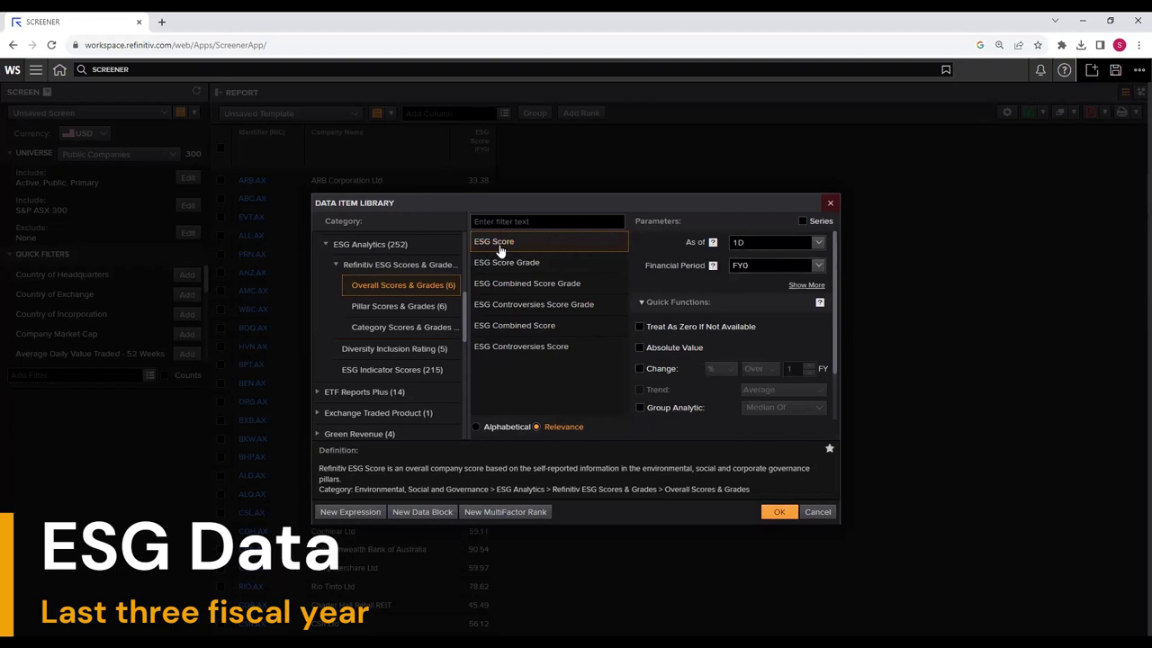
{"action": "left_click", "coordinate": [803, 222]}
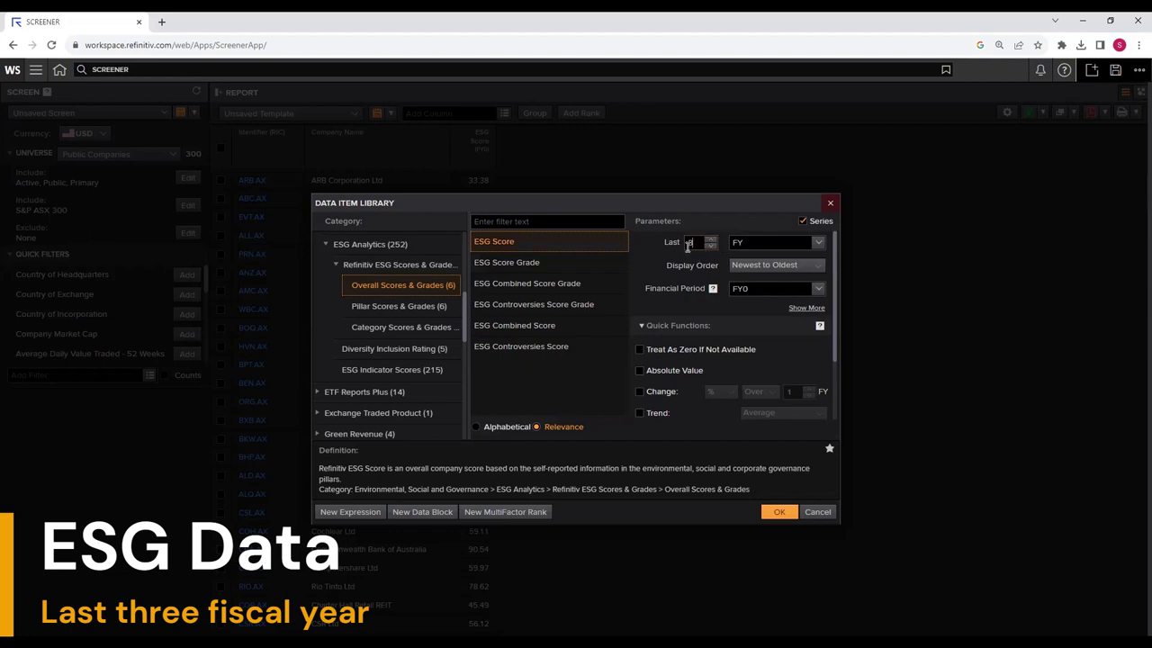
{"action": "scroll", "coordinate": [798, 286], "scroll_direction": "down", "scroll_amount": 2}
{"action": "scroll", "coordinate": [798, 286], "scroll_direction": "up", "scroll_amount": 1}
{"action": "scroll", "coordinate": [798, 288], "scroll_direction": "down", "scroll_amount": 1}
{"action": "left_click", "coordinate": [779, 509]}
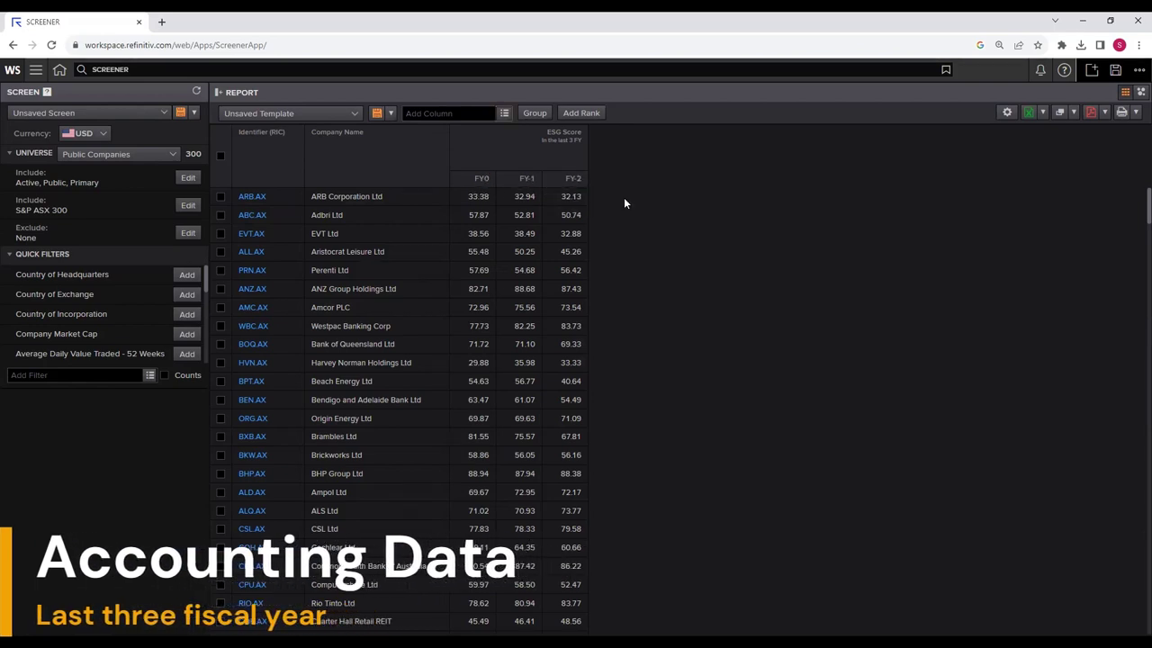
- Find the Total Assets data item and add it to the report as a series for the last 3 FY
{"action": "left_click", "coordinate": [504, 115]}
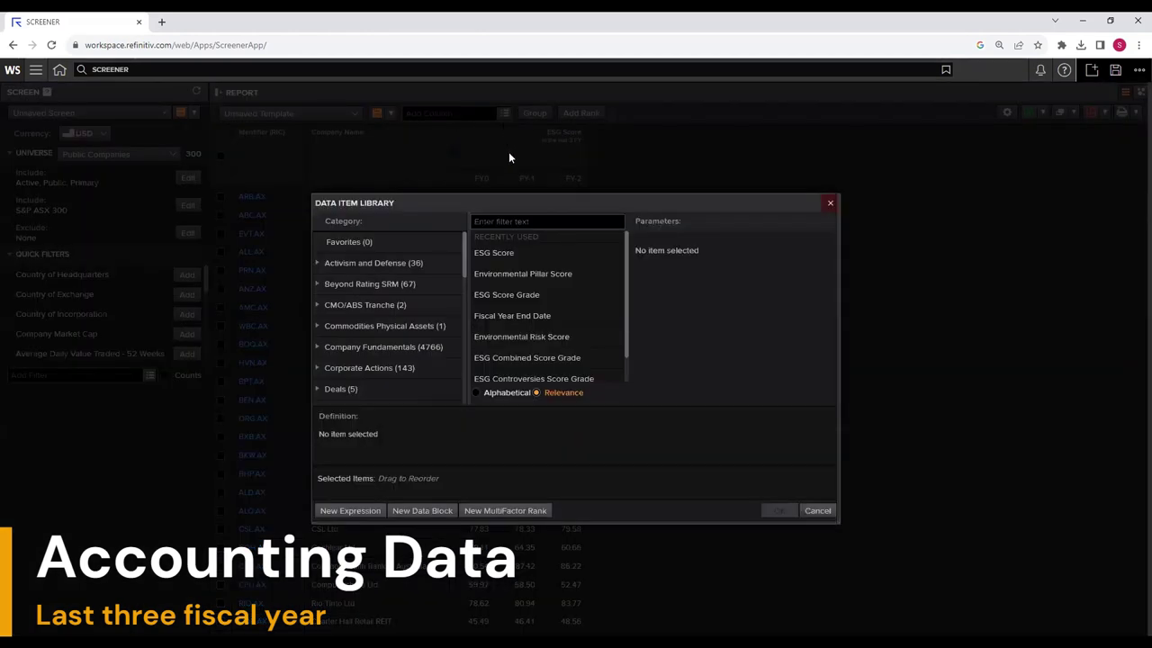
{"action": "left_click", "coordinate": [504, 222]}
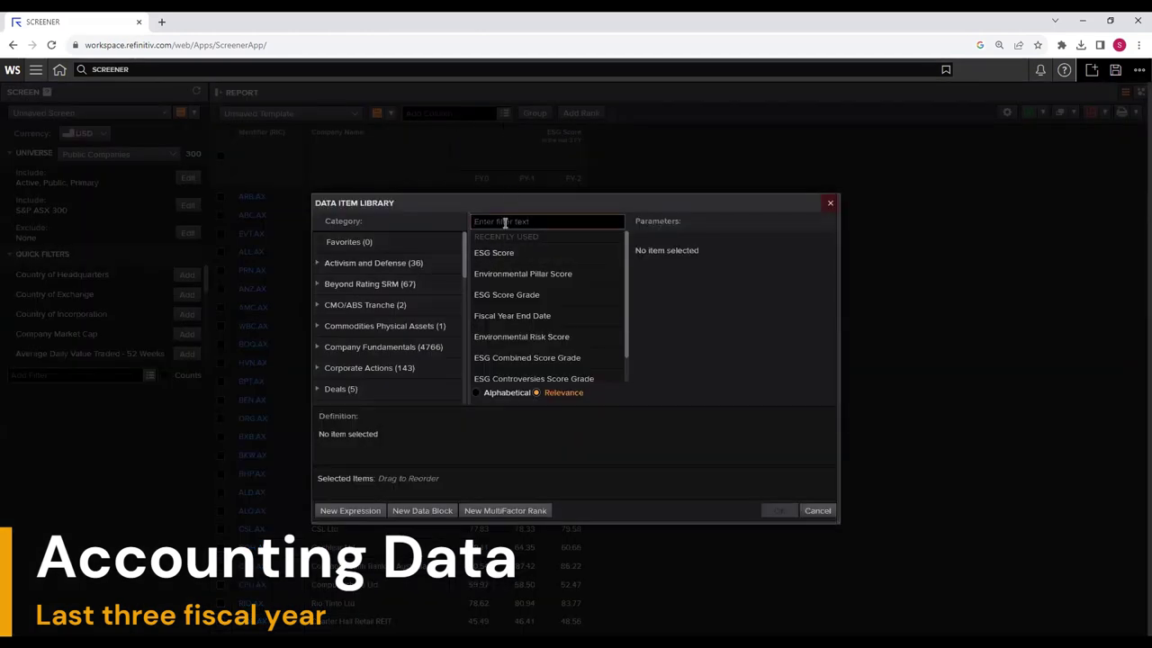
{"action": "type", "text": "total assets"}
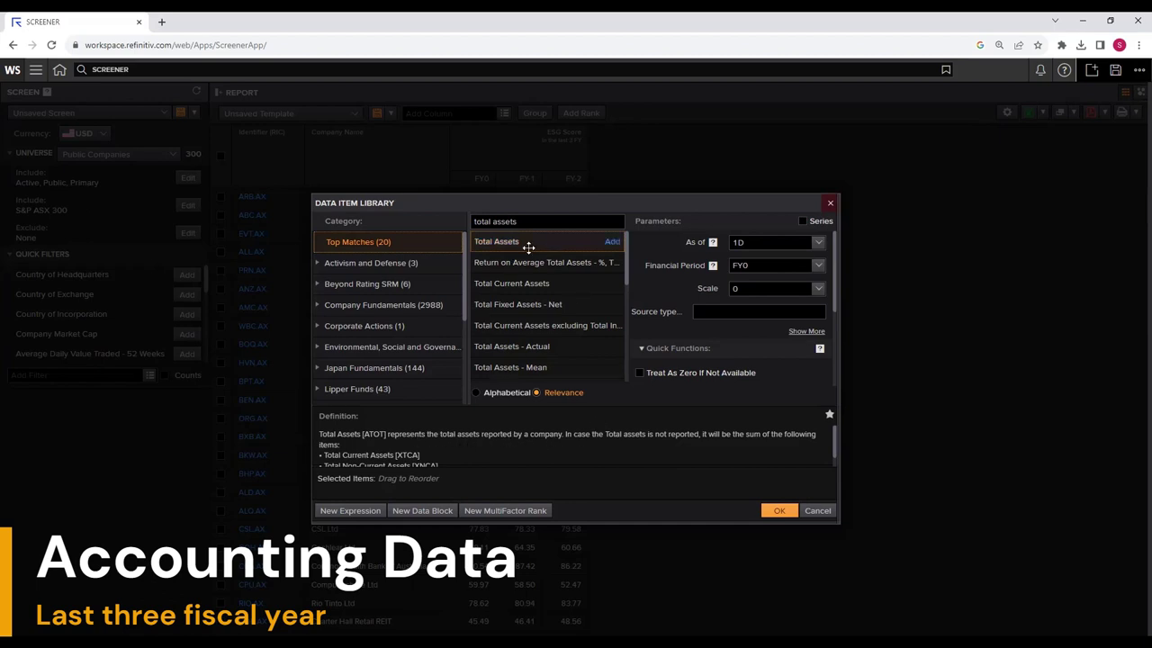
{"action": "left_click", "coordinate": [802, 220]}
{"action": "left_click", "coordinate": [709, 239]}
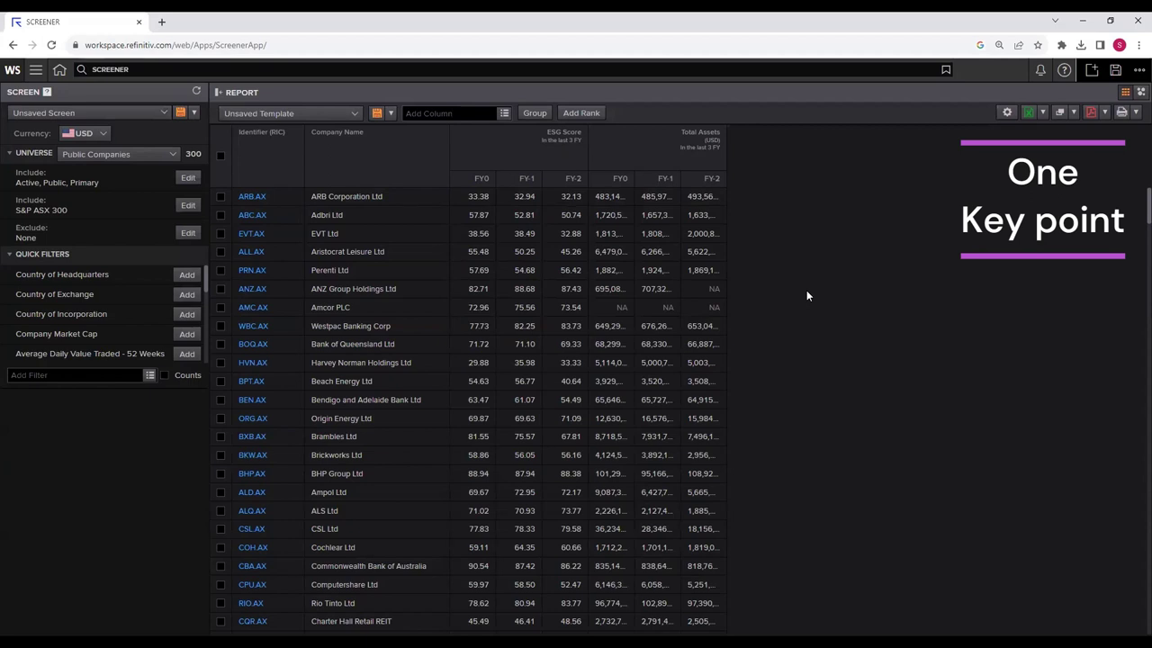
- Add the Date output to the ESG Score series column and widen its date columns to fit the full dates
{"action": "right_click", "coordinate": [483, 142]}
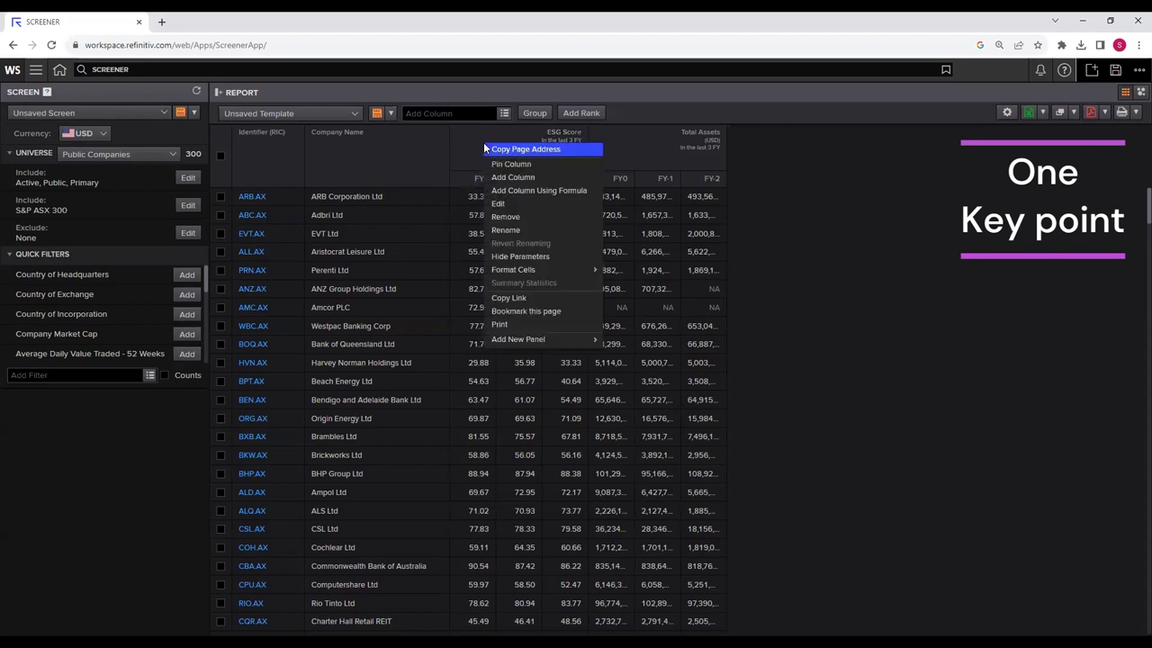
{"action": "left_click", "coordinate": [508, 202]}
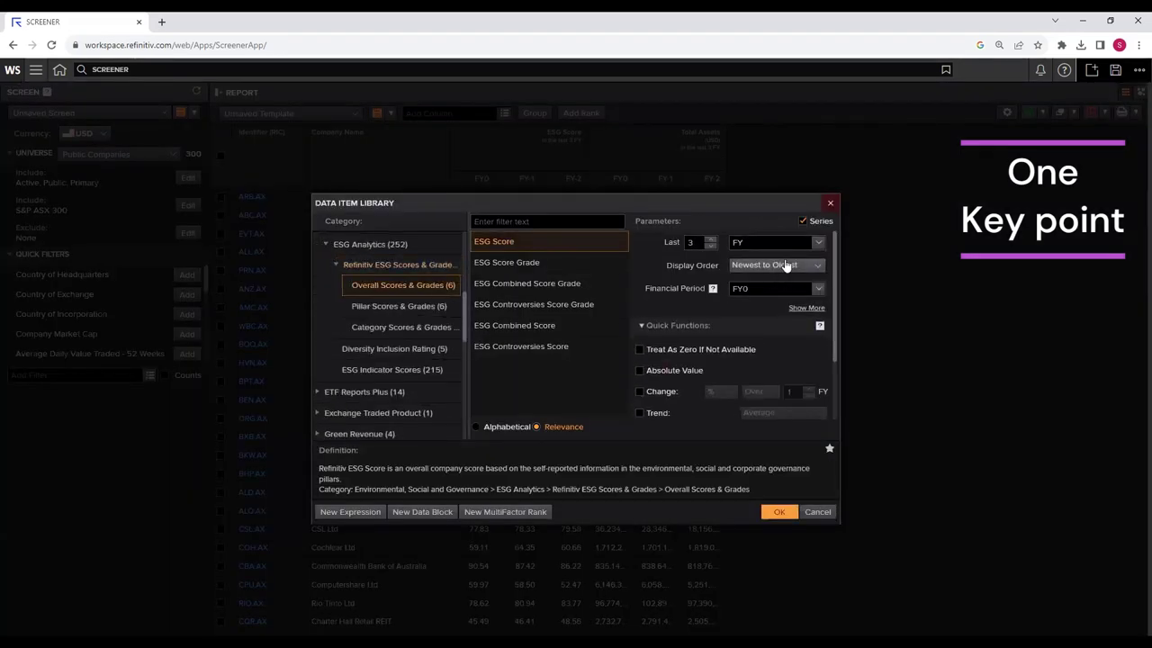
{"action": "left_click", "coordinate": [806, 310]}
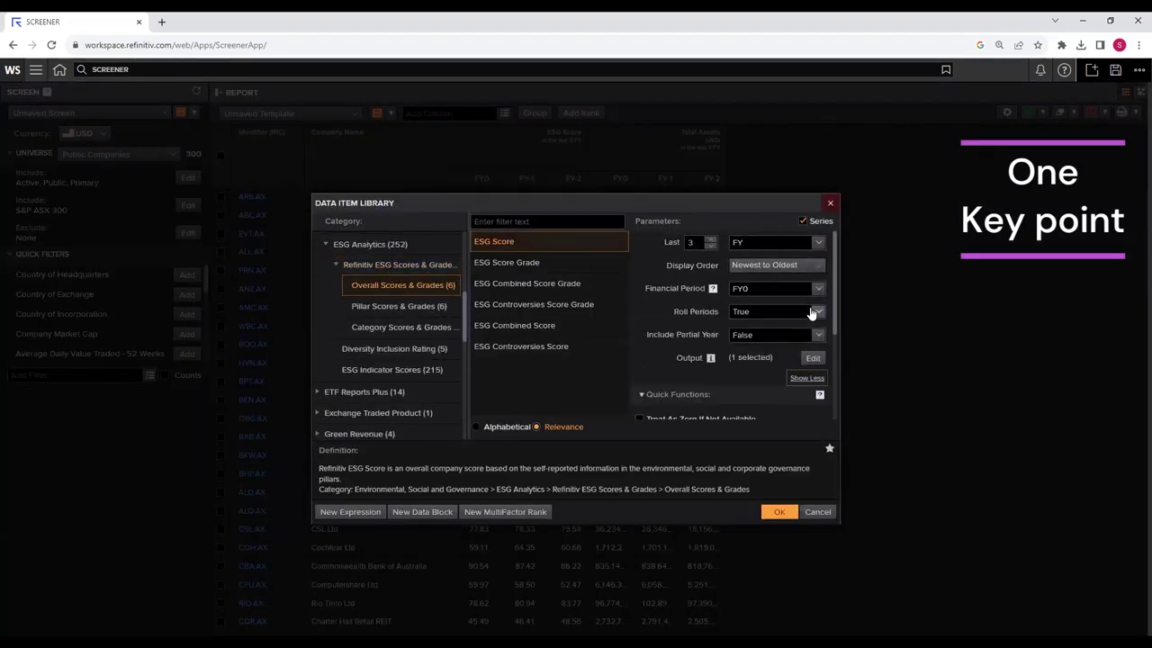
{"action": "scroll", "coordinate": [806, 337], "scroll_direction": "down", "scroll_amount": 1}
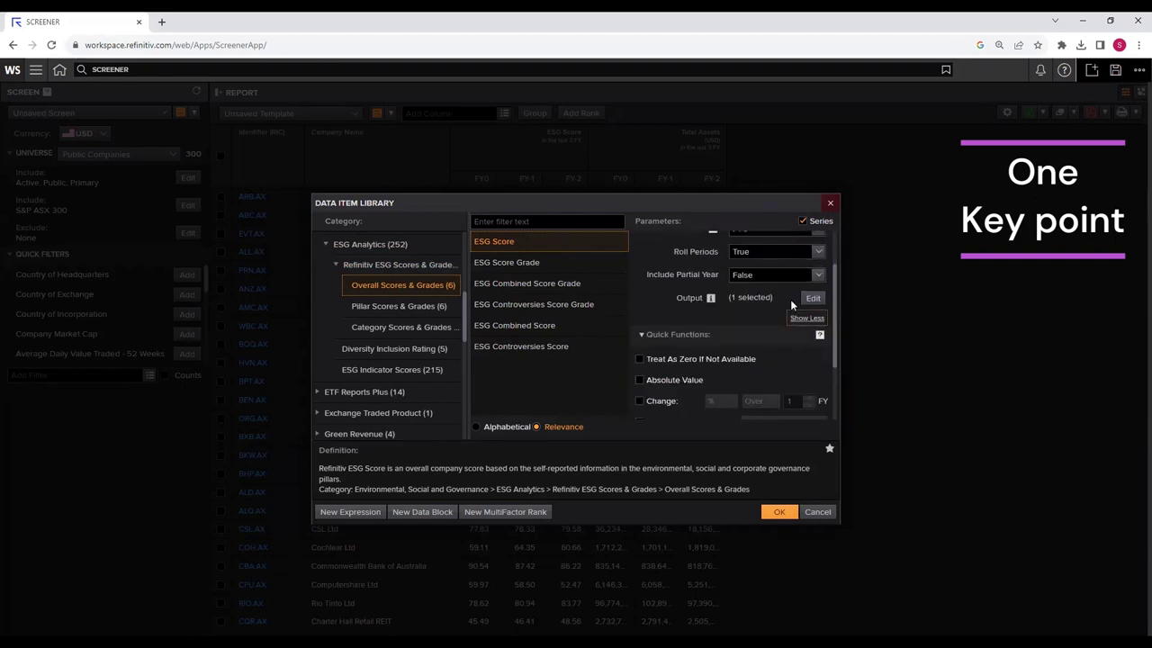
{"action": "left_click", "coordinate": [811, 302]}
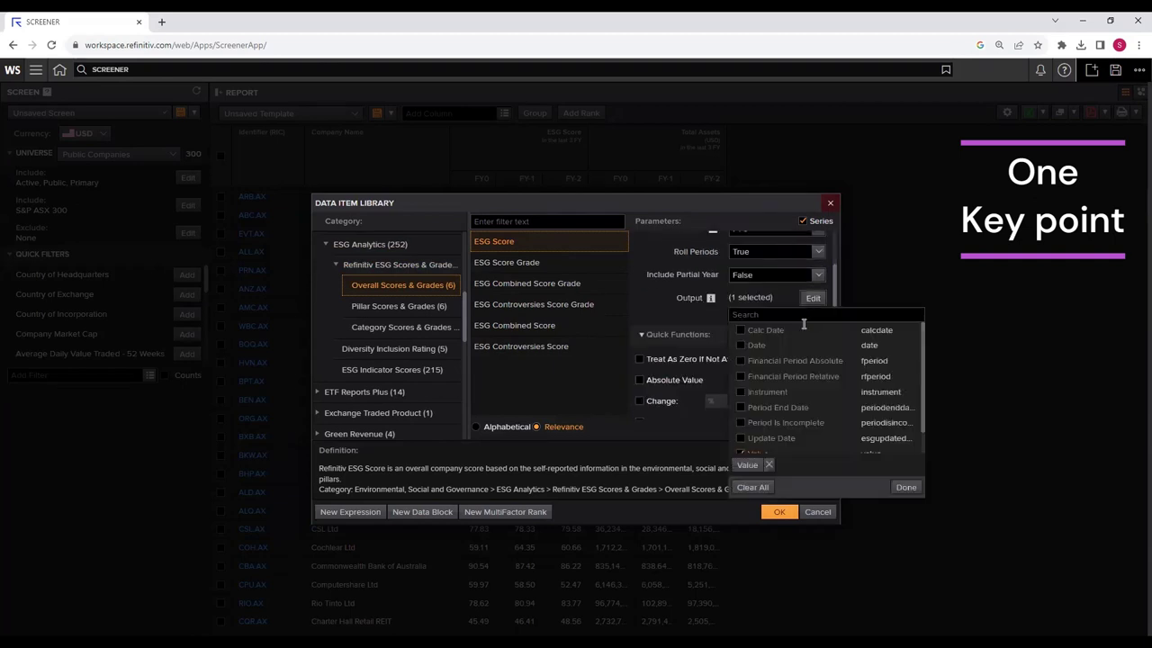
{"action": "scroll", "coordinate": [751, 360], "scroll_direction": "down", "scroll_amount": 1}
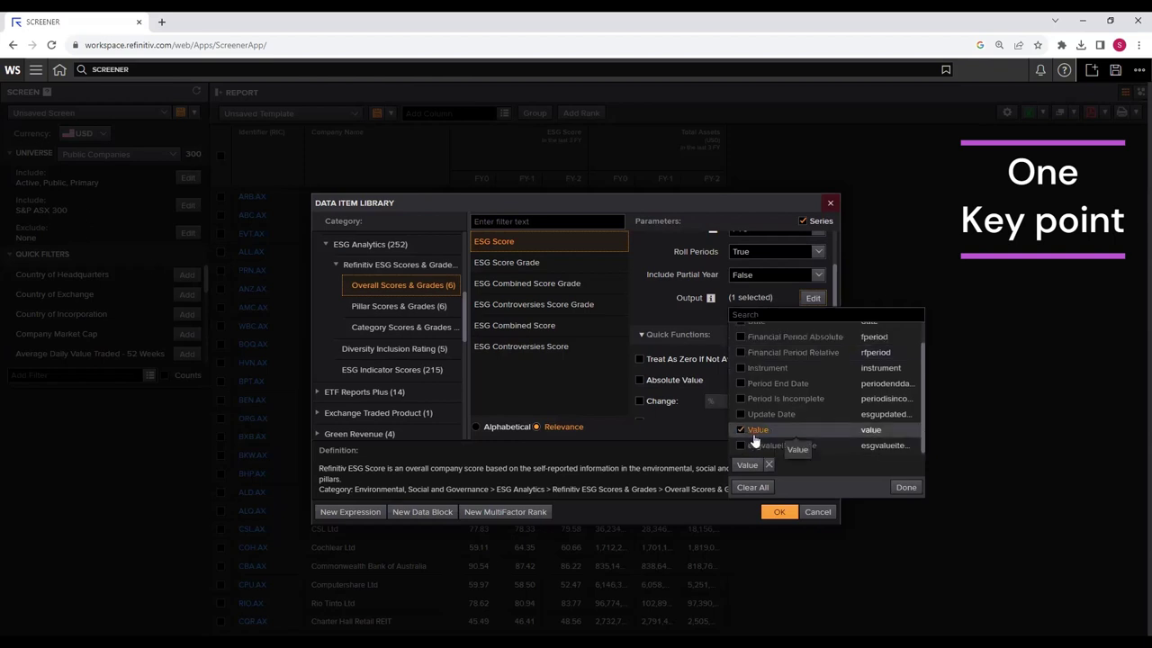
{"action": "scroll", "coordinate": [760, 396], "scroll_direction": "up", "scroll_amount": 1}
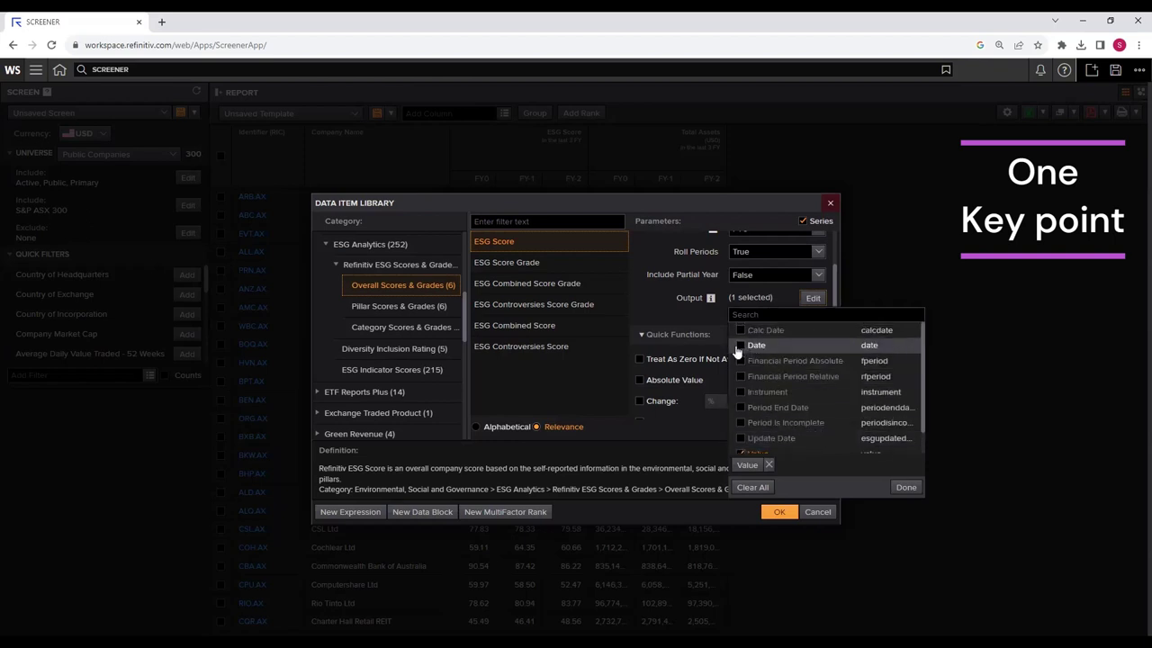
{"action": "left_click", "coordinate": [739, 347]}
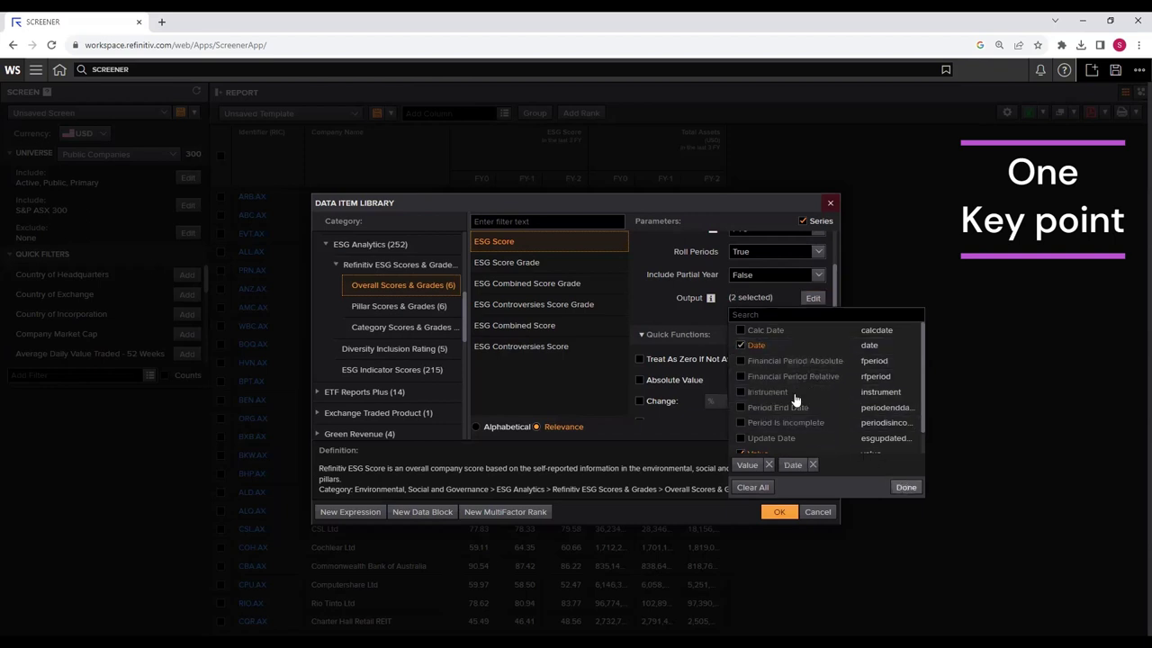
{"action": "left_click", "coordinate": [907, 489]}
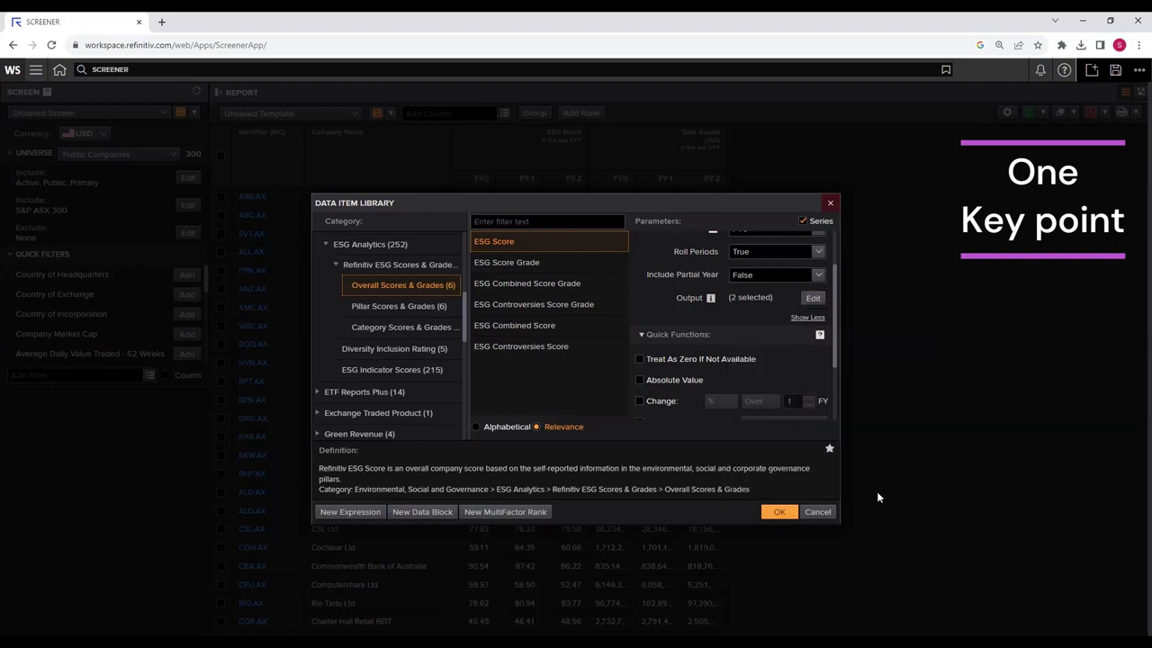
{"action": "left_click", "coordinate": [779, 511]}
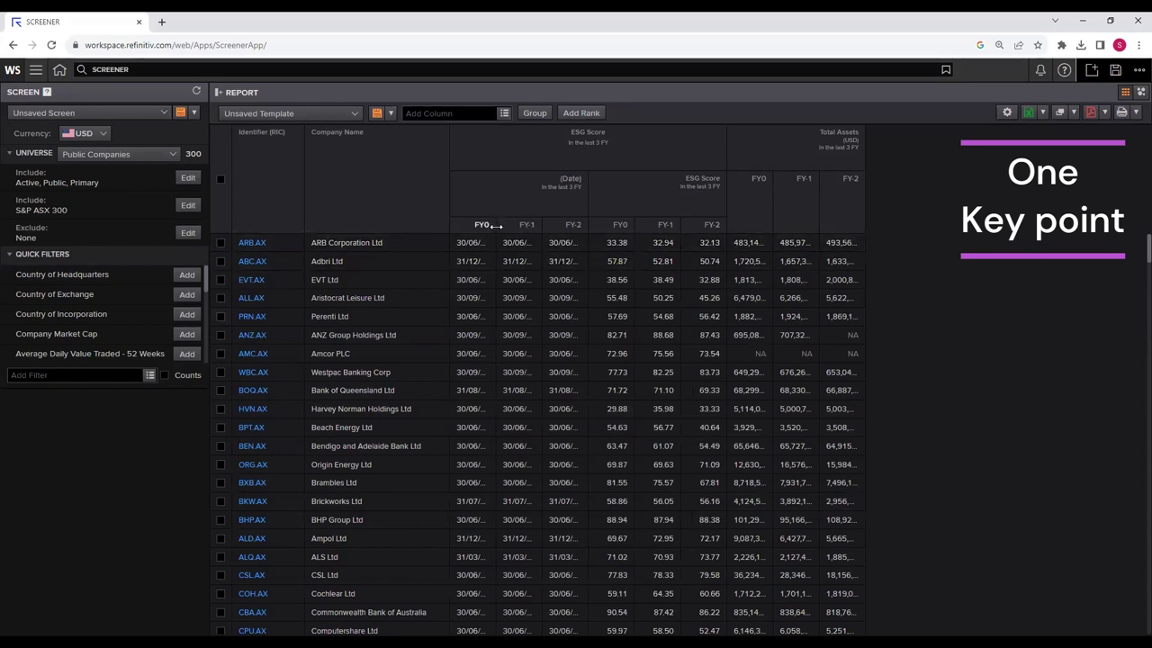
{"action": "left_click_drag", "start_coordinate": [496, 229], "coordinate": [687, 228]}
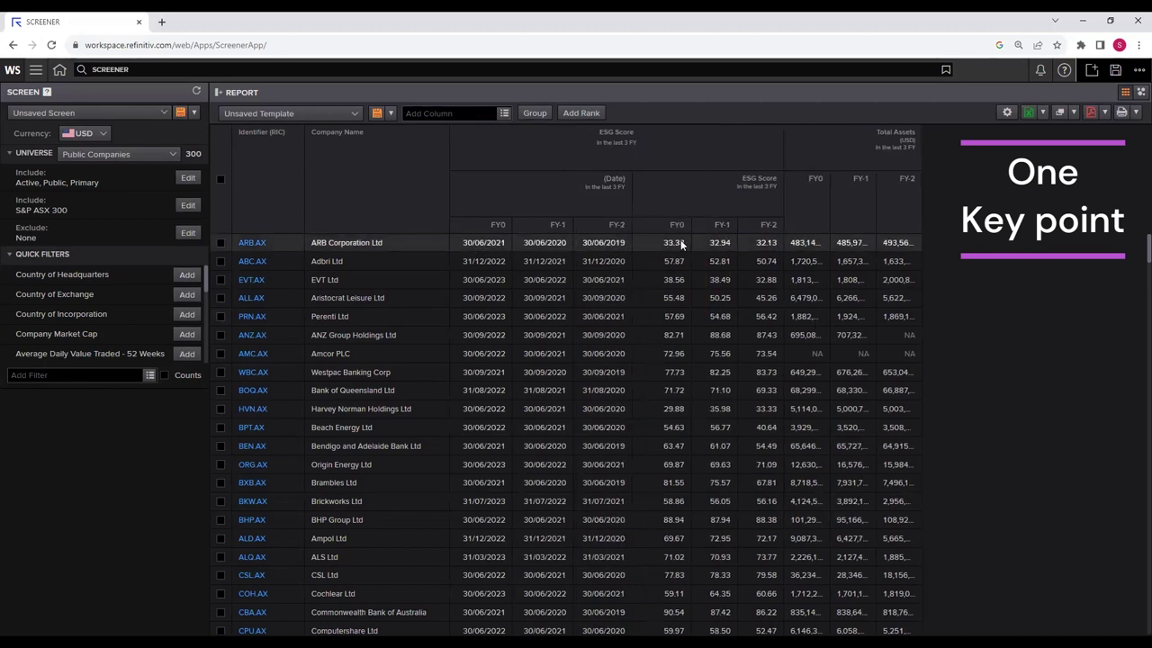
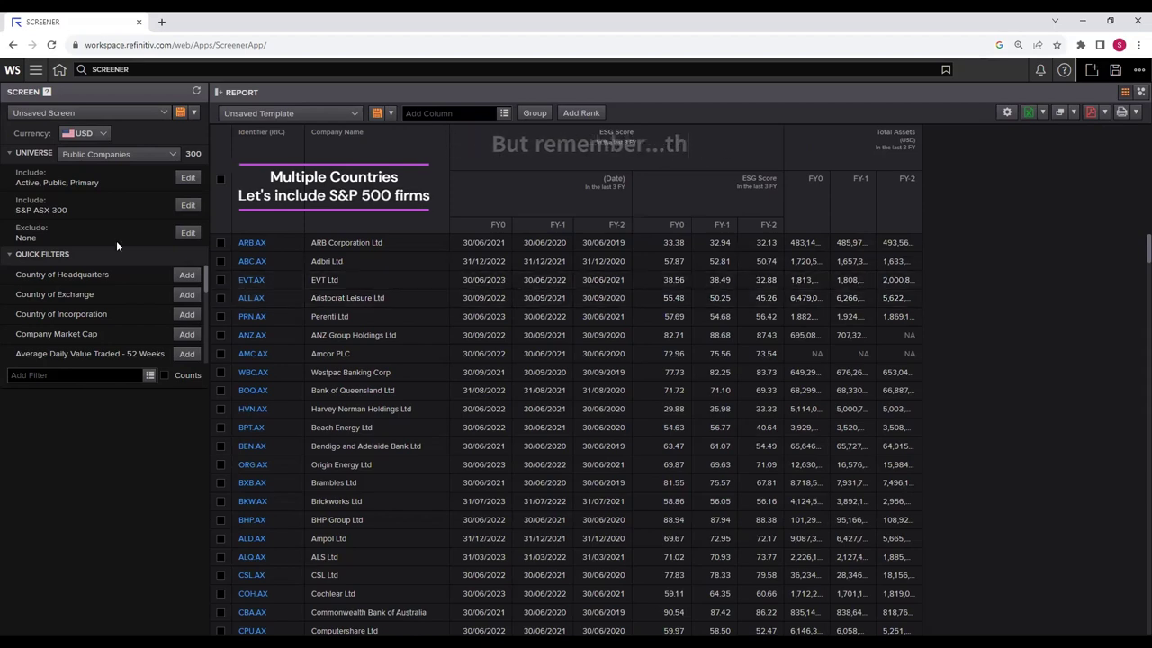
- Open the universe's S&P ASX 300 inclusion for editing and search the portfolios and indices for S&P 500
{"action": "left_click", "coordinate": [187, 207]}
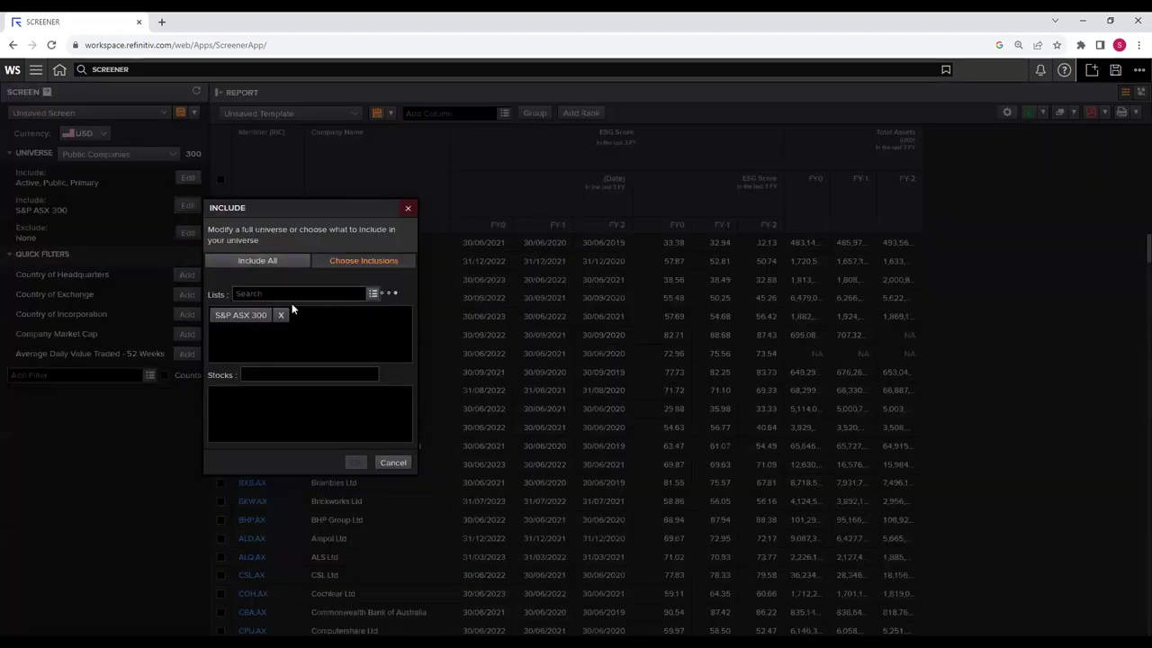
{"action": "left_click", "coordinate": [372, 295]}
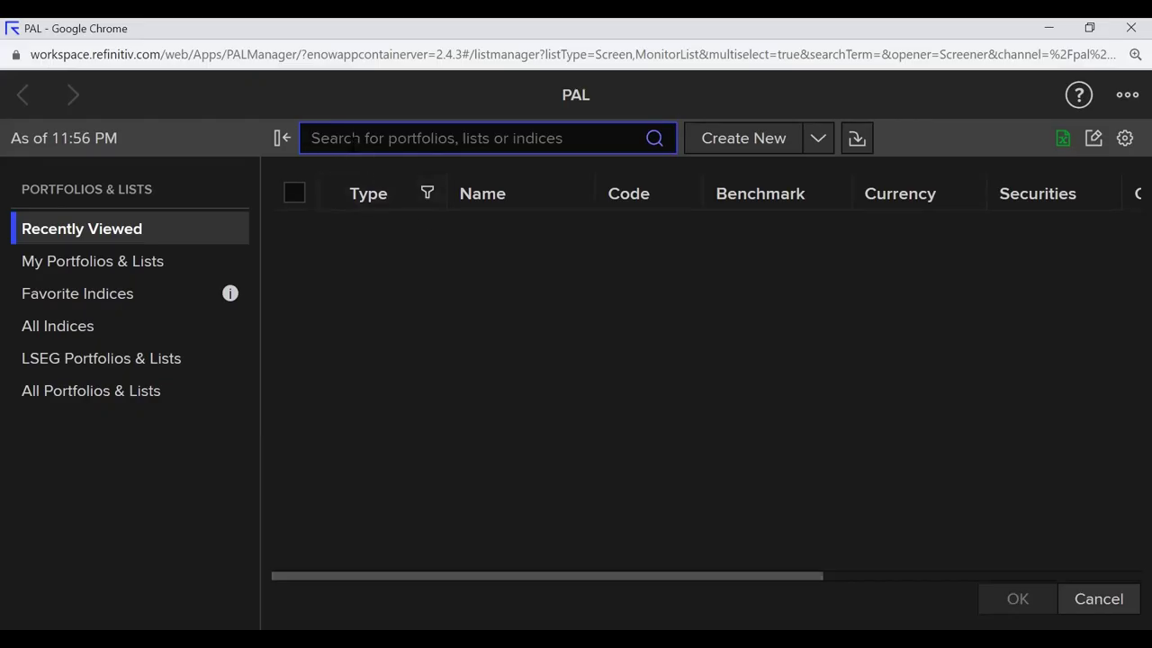
{"action": "type", "text": "S"}
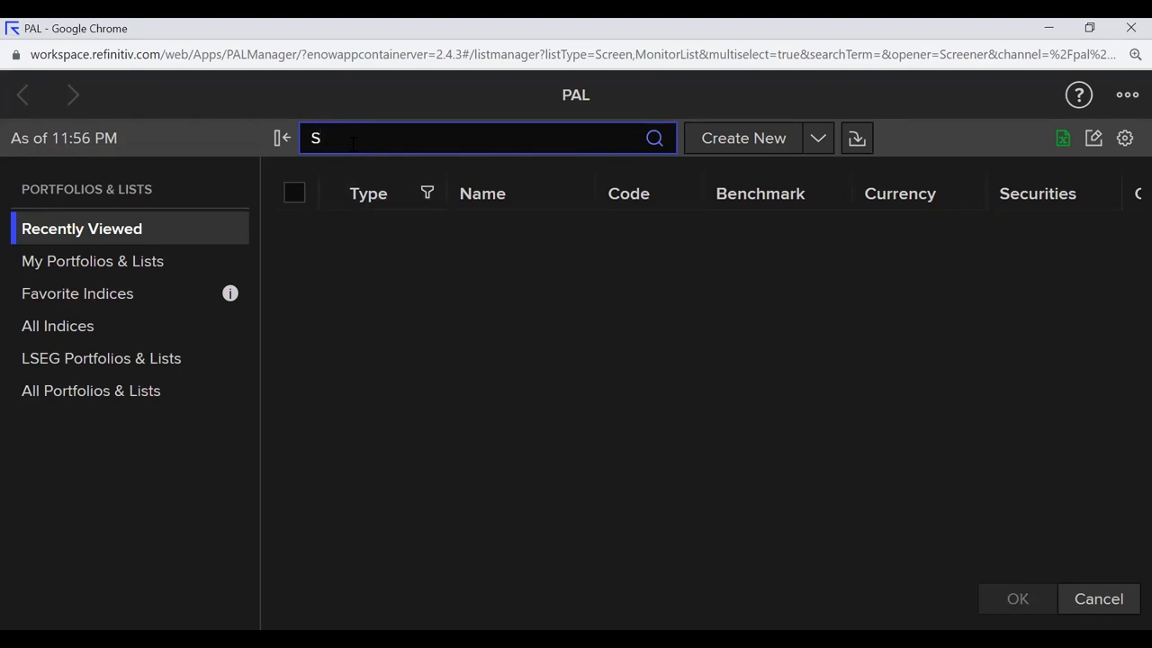
{"action": "type", "text": "&P 5"}
{"action": "key", "text": "BackSpace"}
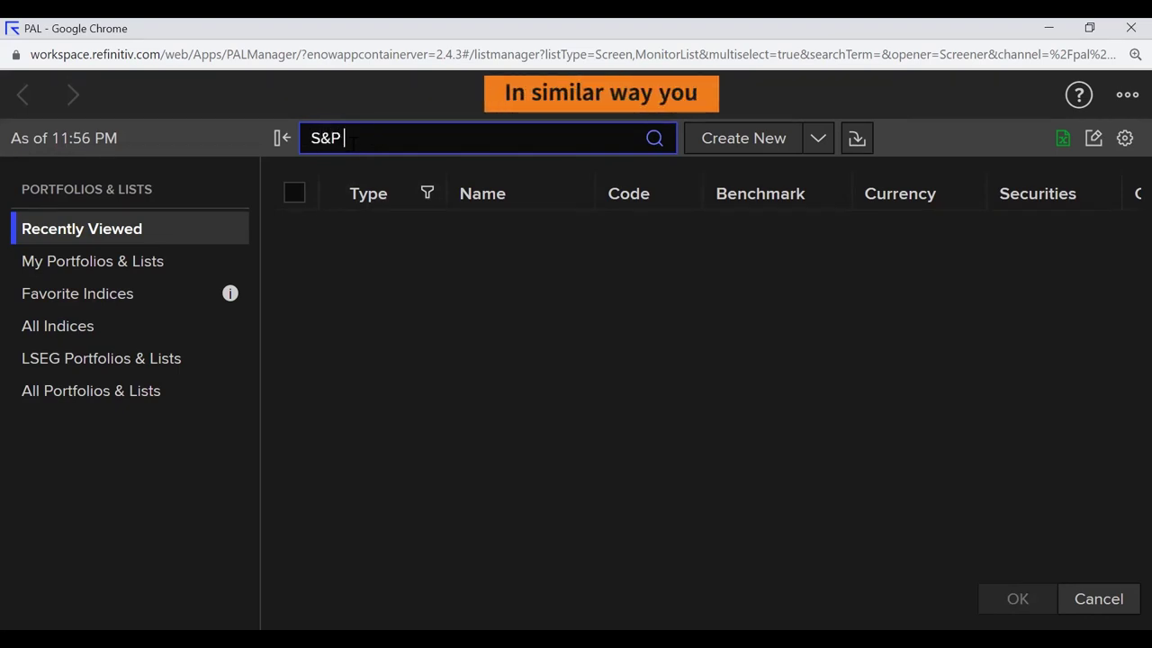
{"action": "type", "text": "500"}
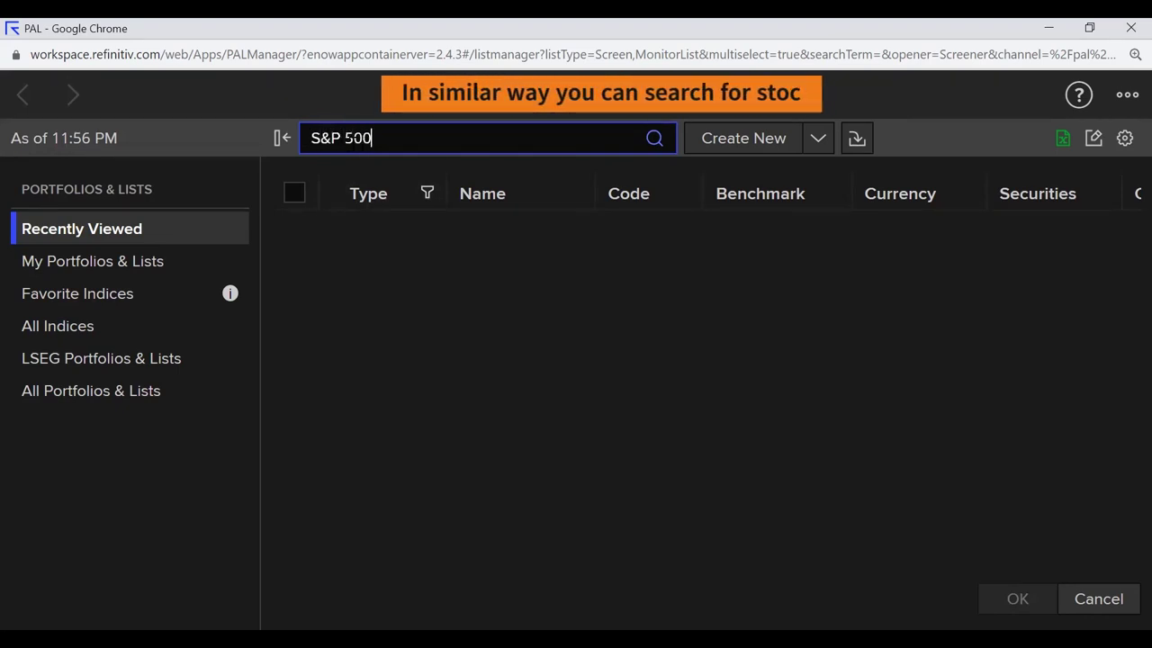
{"action": "left_click", "coordinate": [655, 138]}
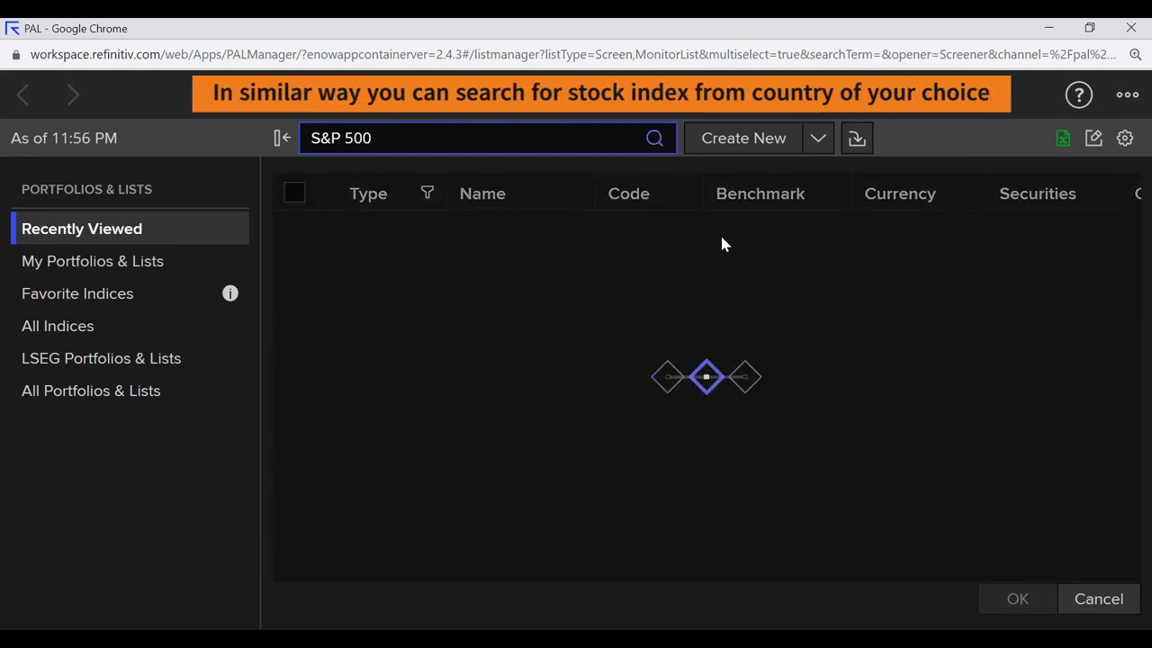
- Select the S&P 500 index (SP500) and add it to the universe inclusions
{"action": "key", "text": "ctrl+minus"}
{"action": "key", "text": "ctrl+minus"}
{"action": "key", "text": "ctrl+minus"}
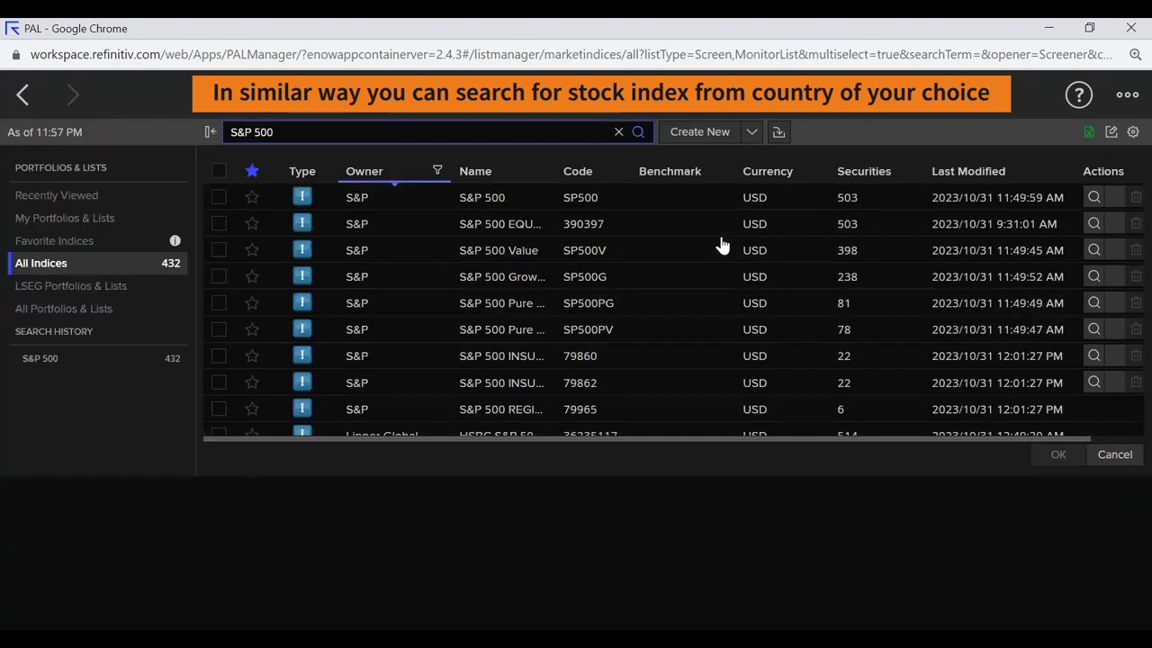
{"action": "scroll", "coordinate": [655, 304], "scroll_direction": "down", "scroll_amount": 1}
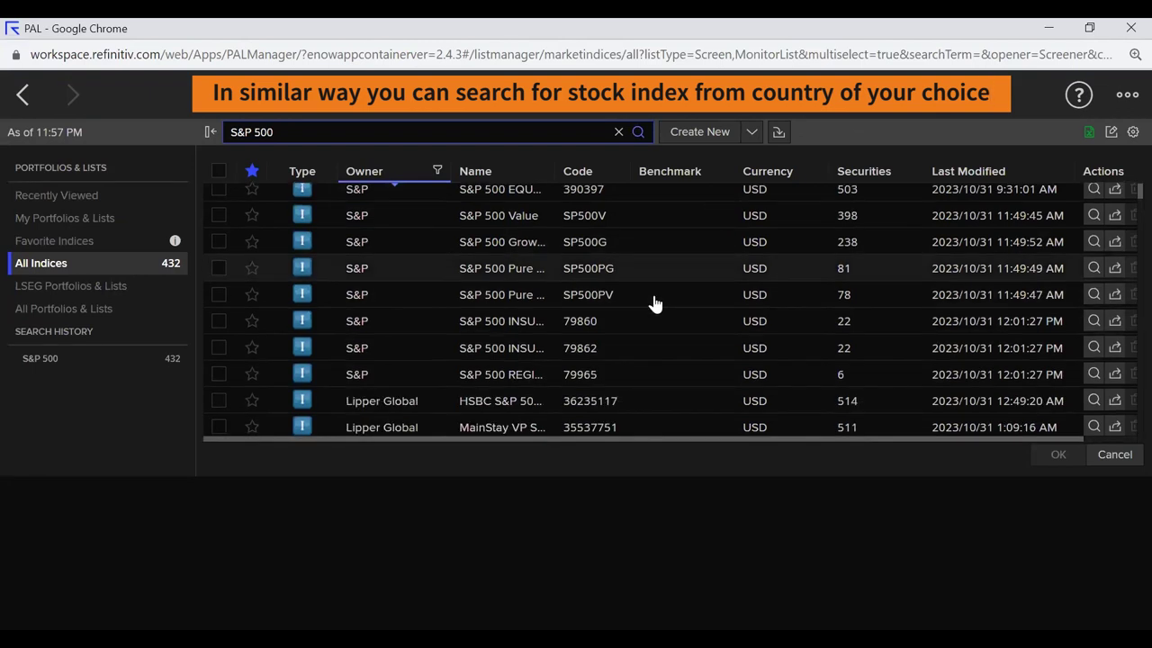
{"action": "scroll", "coordinate": [654, 304], "scroll_direction": "down", "scroll_amount": 2}
{"action": "scroll", "coordinate": [654, 301], "scroll_direction": "up", "scroll_amount": 3}
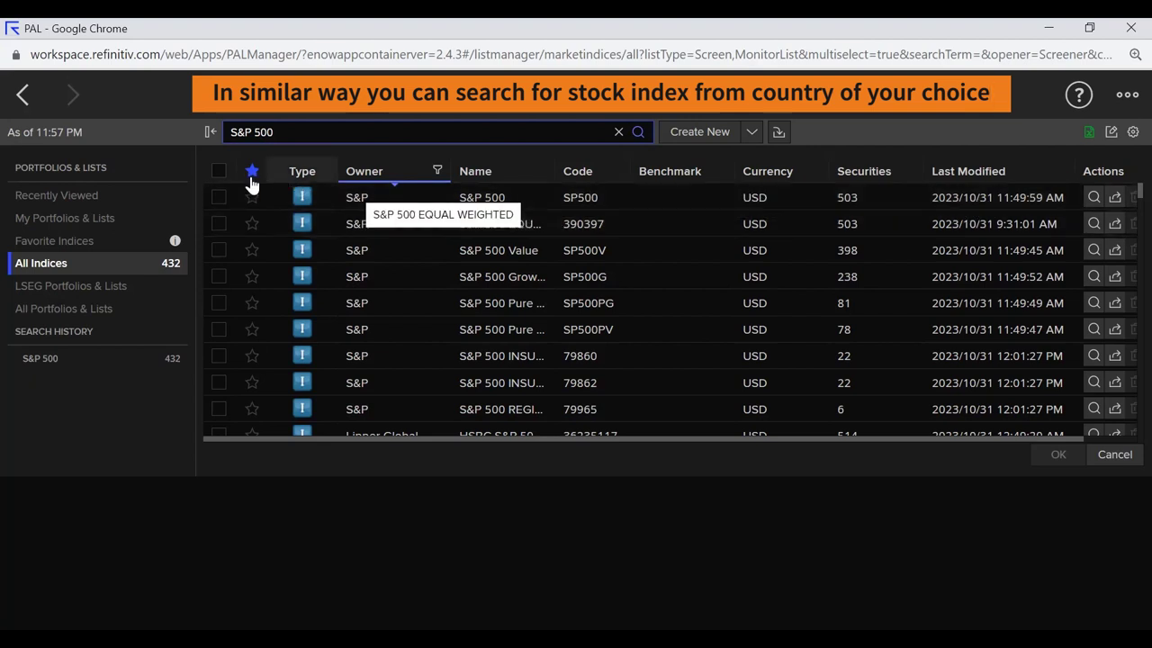
{"action": "left_click", "coordinate": [222, 196]}
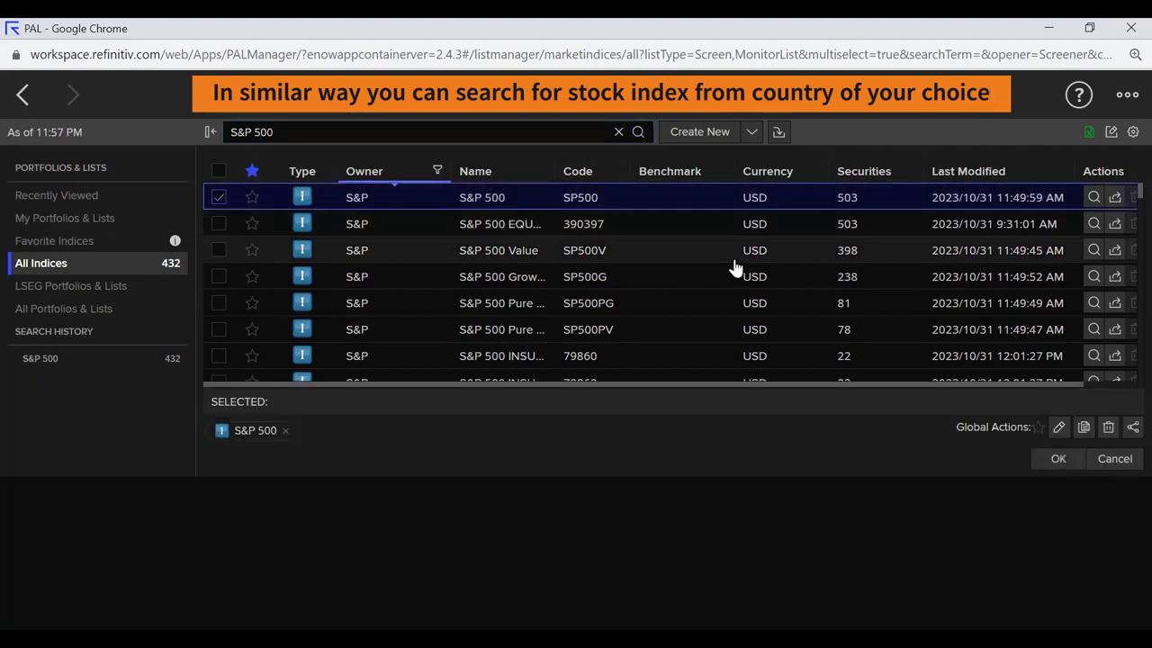
{"action": "left_click", "coordinate": [1062, 459]}
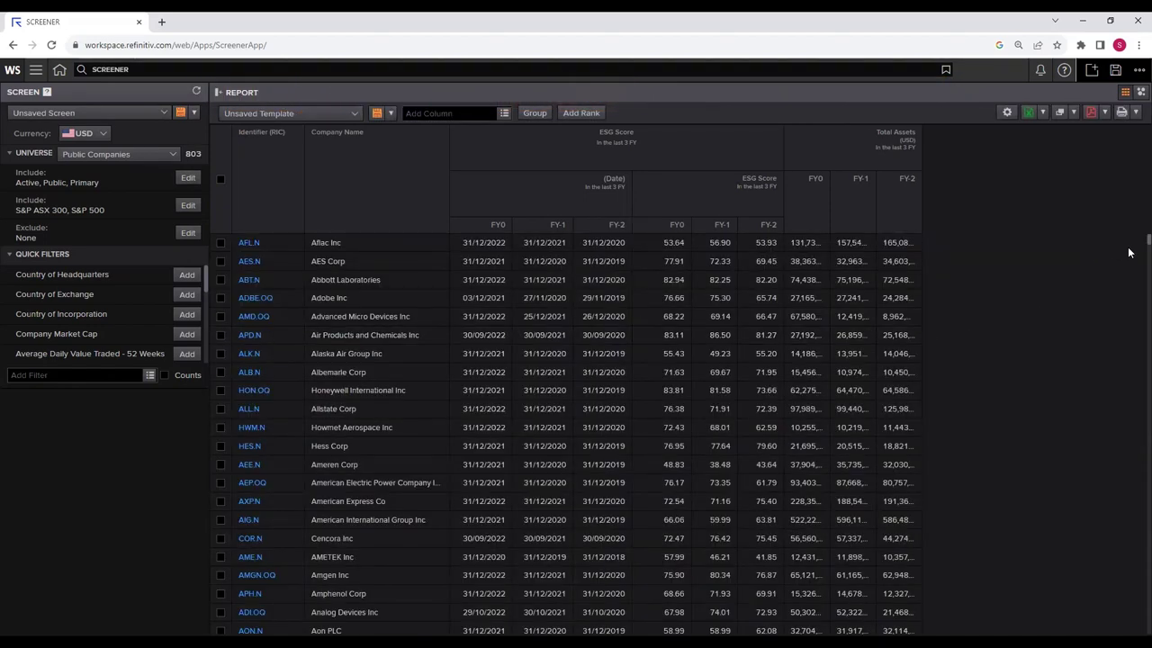
- Look through the combined company list and add Country of Exchange as a report column
{"action": "scroll", "coordinate": [1134, 270], "scroll_direction": "down", "scroll_amount": 20}
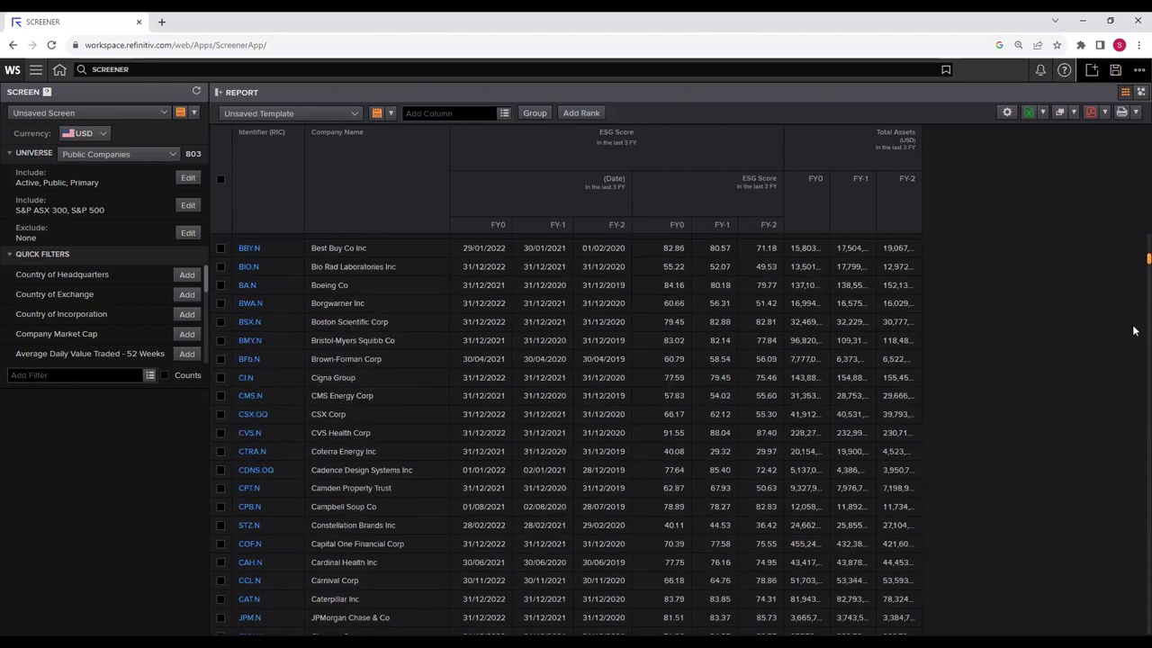
{"action": "scroll", "coordinate": [1134, 385], "scroll_direction": "down", "scroll_amount": 20}
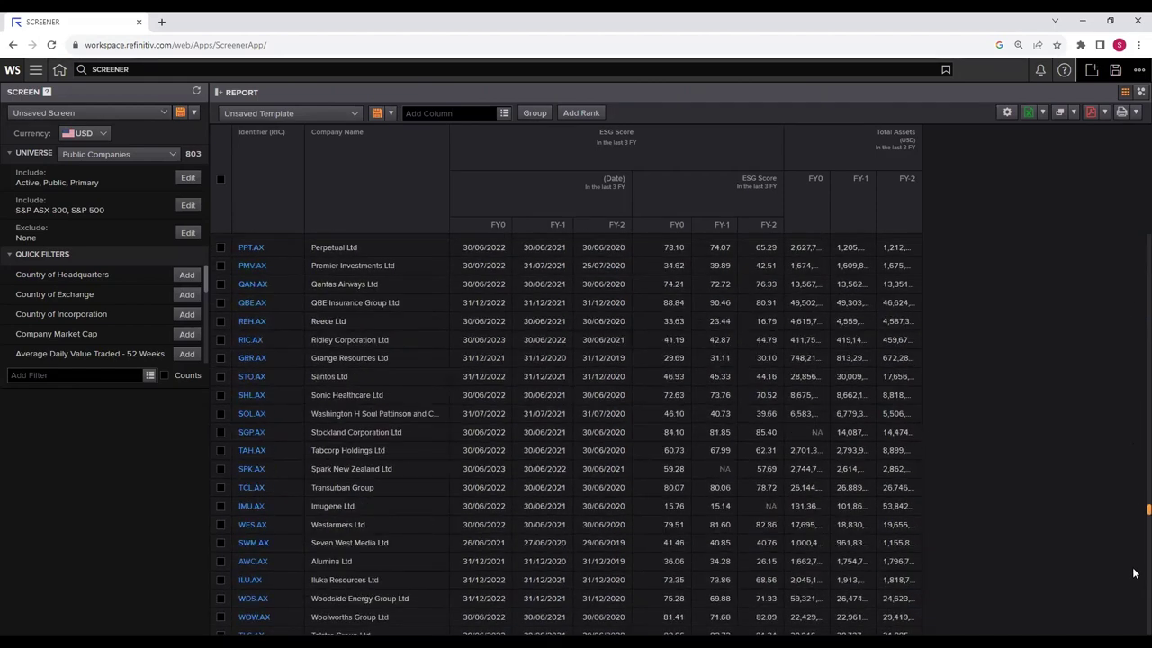
{"action": "scroll", "coordinate": [567, 431], "scroll_direction": "up", "scroll_amount": 20}
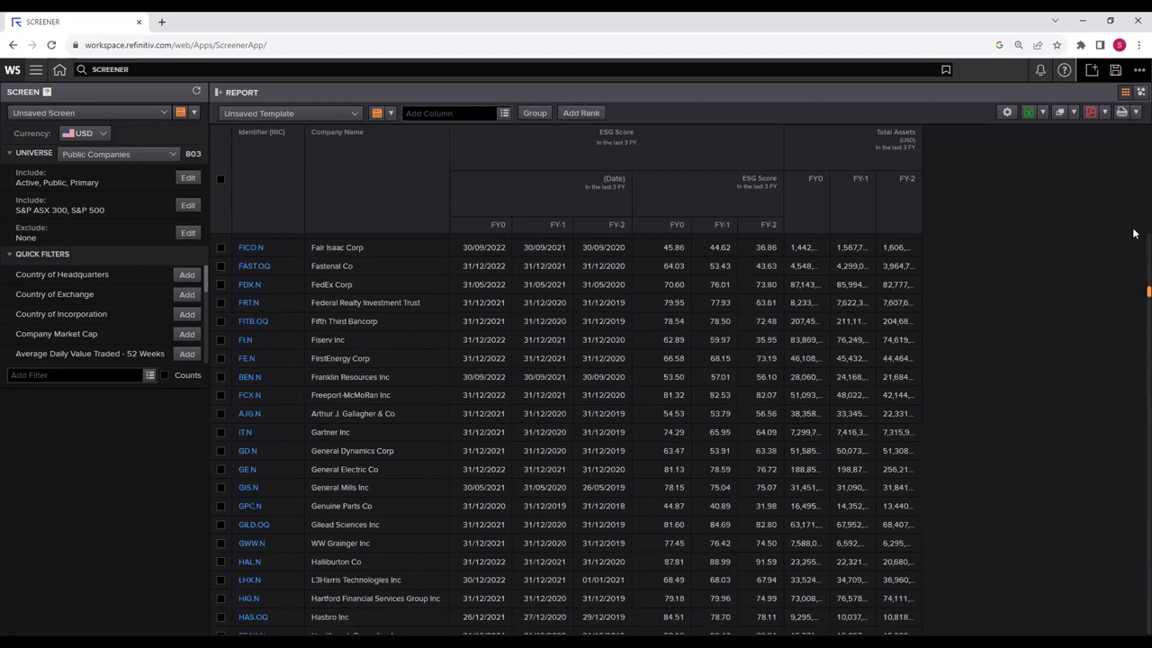
{"action": "scroll", "coordinate": [1134, 234], "scroll_direction": "up", "scroll_amount": 10}
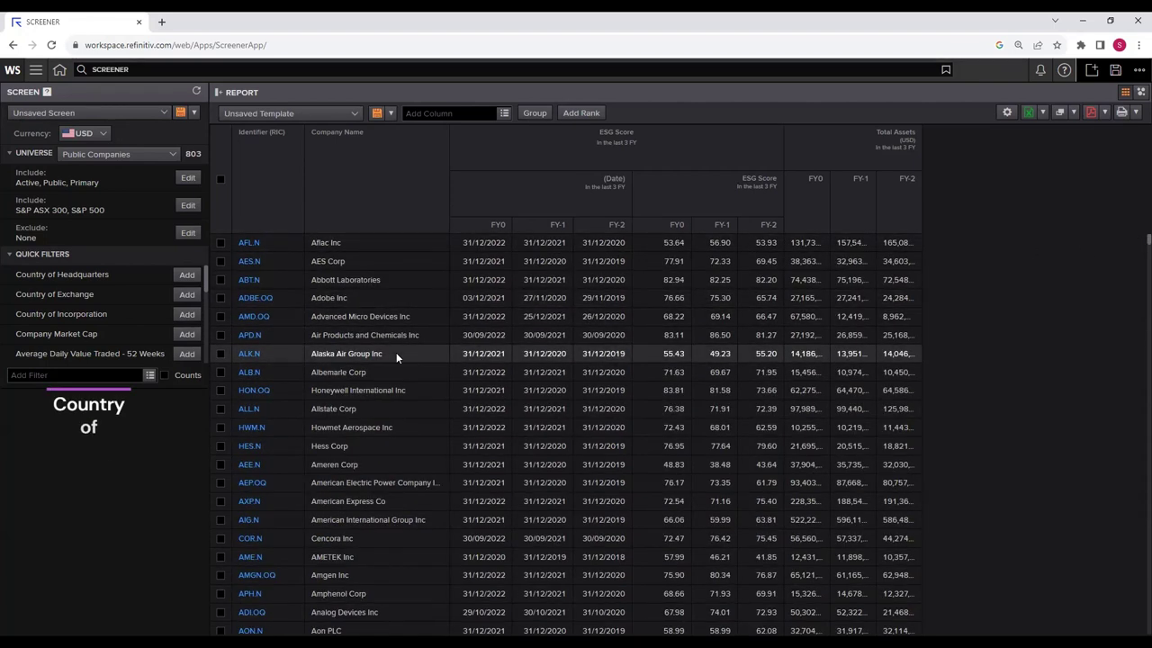
{"action": "left_click", "coordinate": [433, 111]}
{"action": "type", "text": "country"}
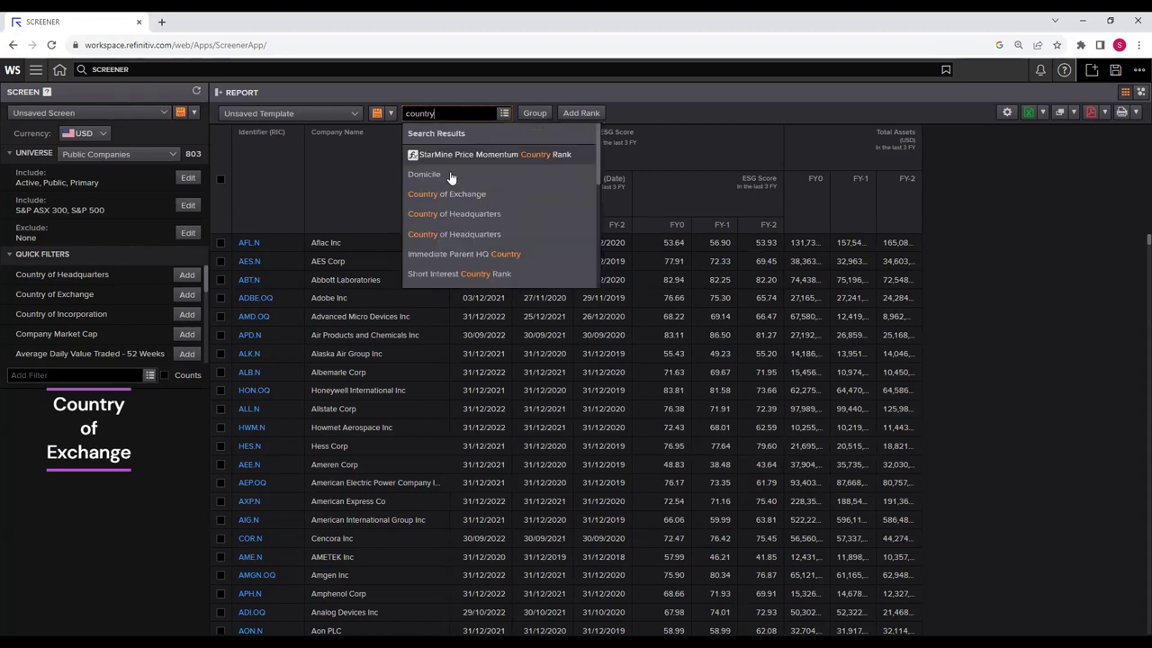
{"action": "mouse_move", "coordinate": [445, 192]}
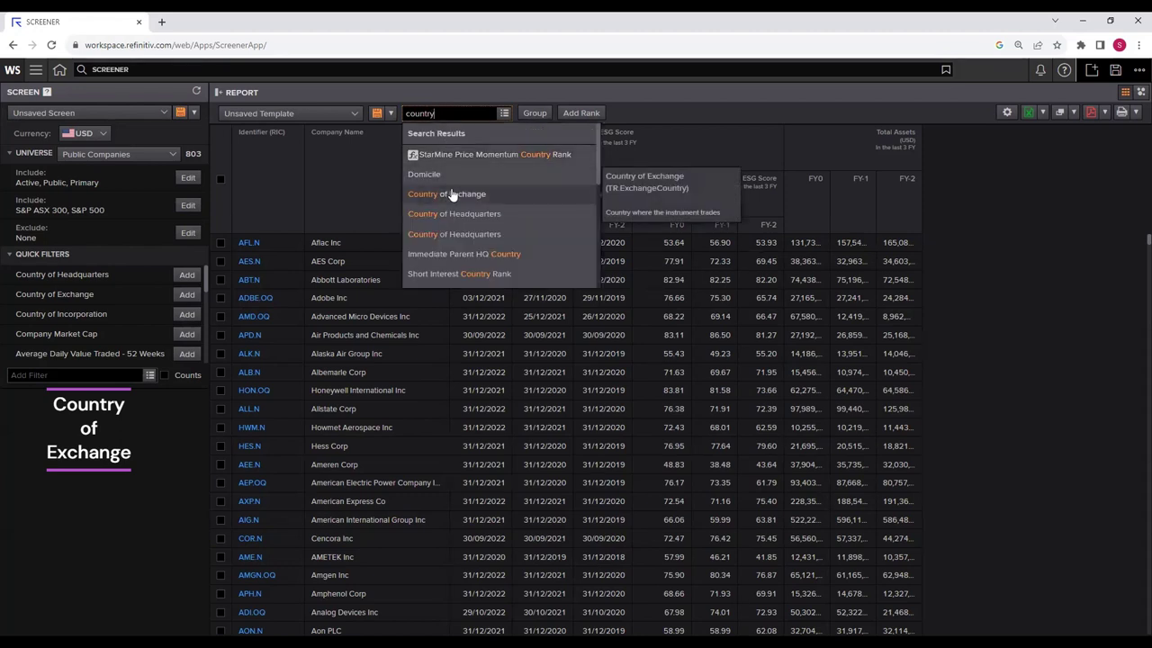
{"action": "left_click", "coordinate": [452, 195]}
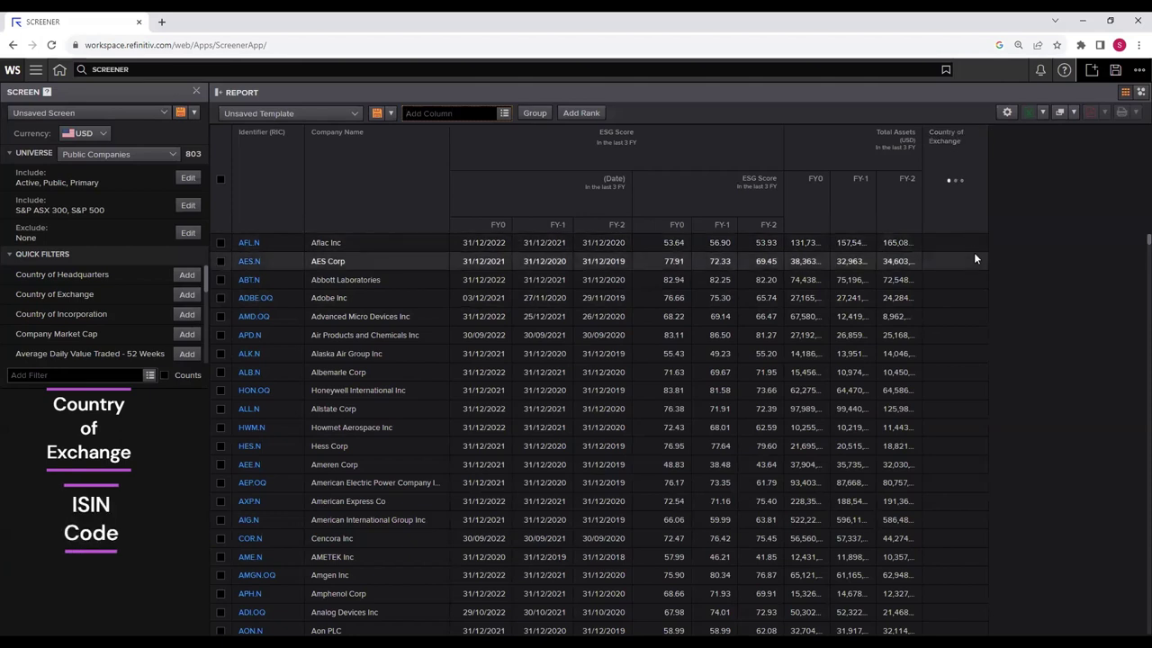
- Add ISIN Code and GICS Industry Group Name as report columns
{"action": "left_click", "coordinate": [440, 109]}
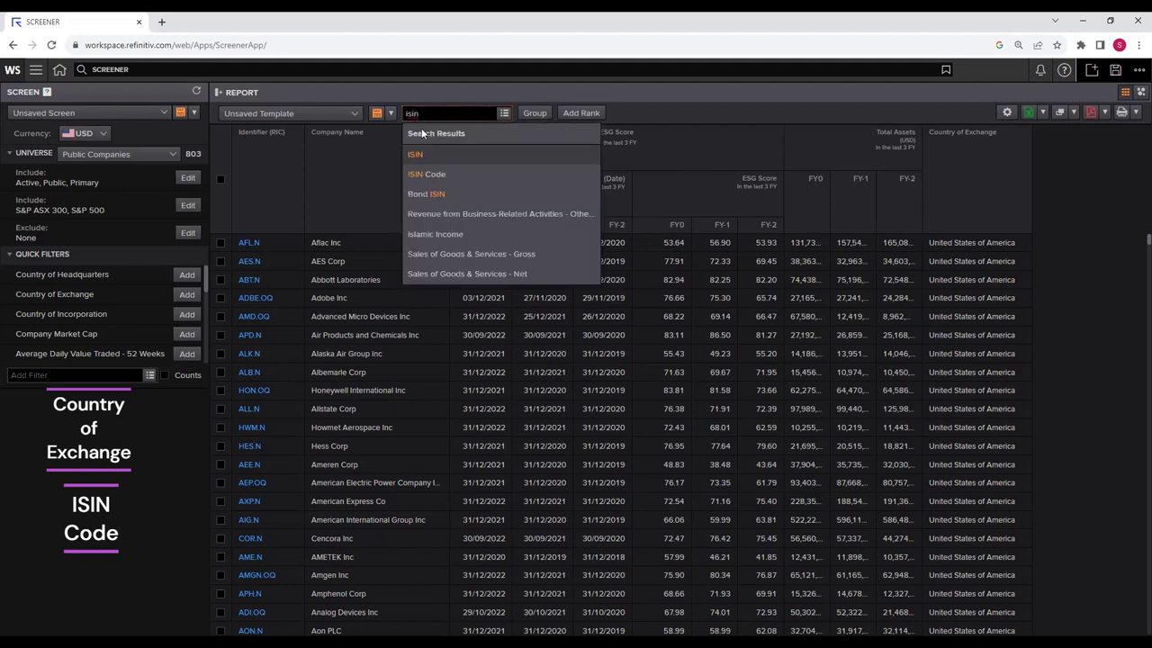
{"action": "left_click", "coordinate": [428, 176]}
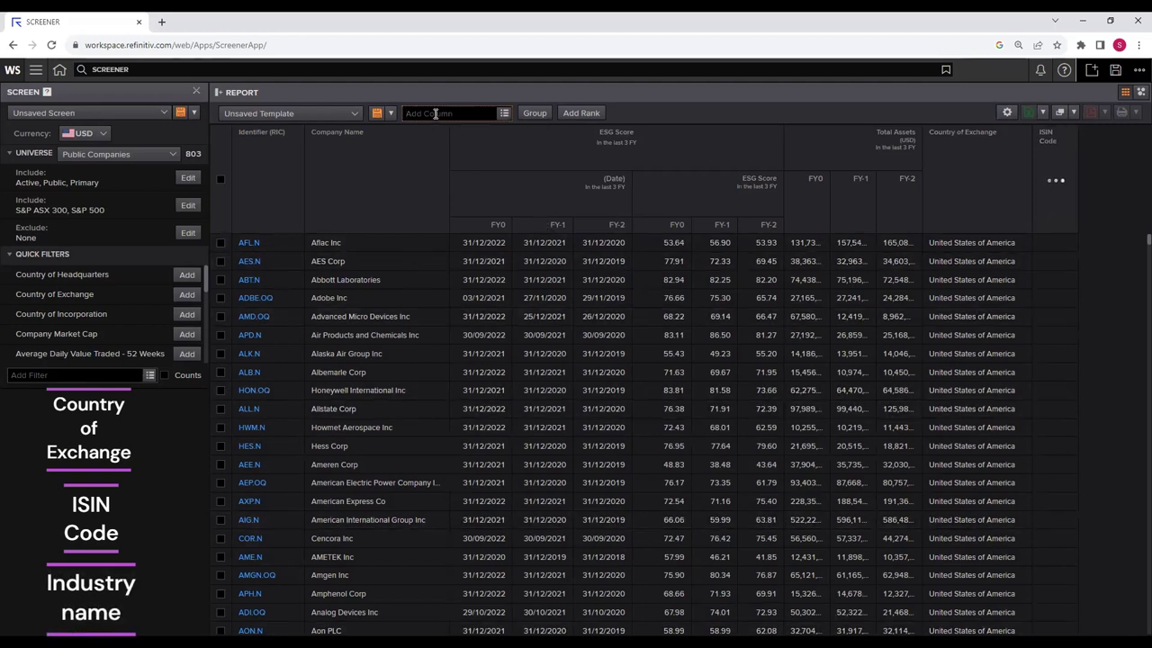
{"action": "type", "text": "indu"}
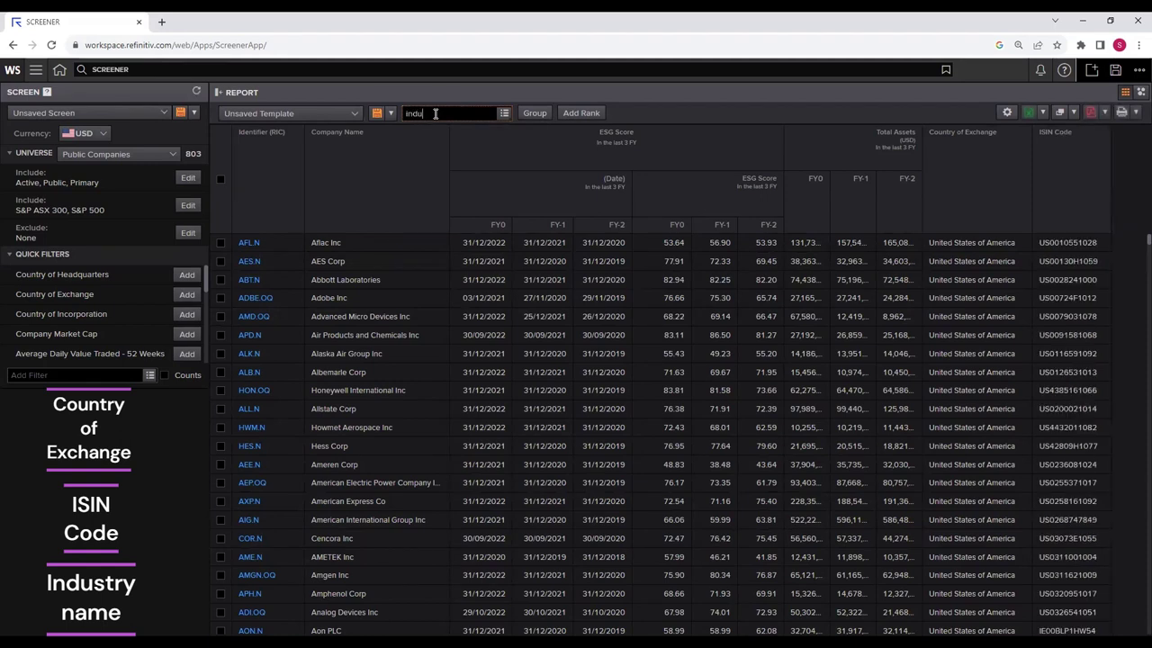
{"action": "type", "text": "stry group"}
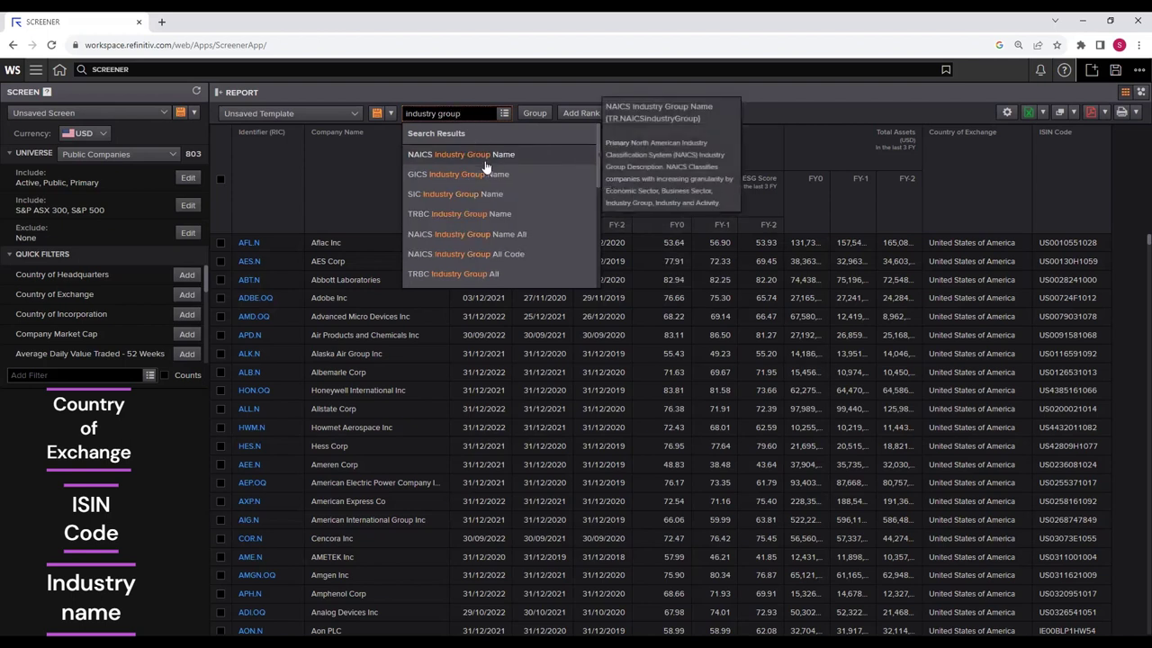
{"action": "left_click", "coordinate": [471, 175]}
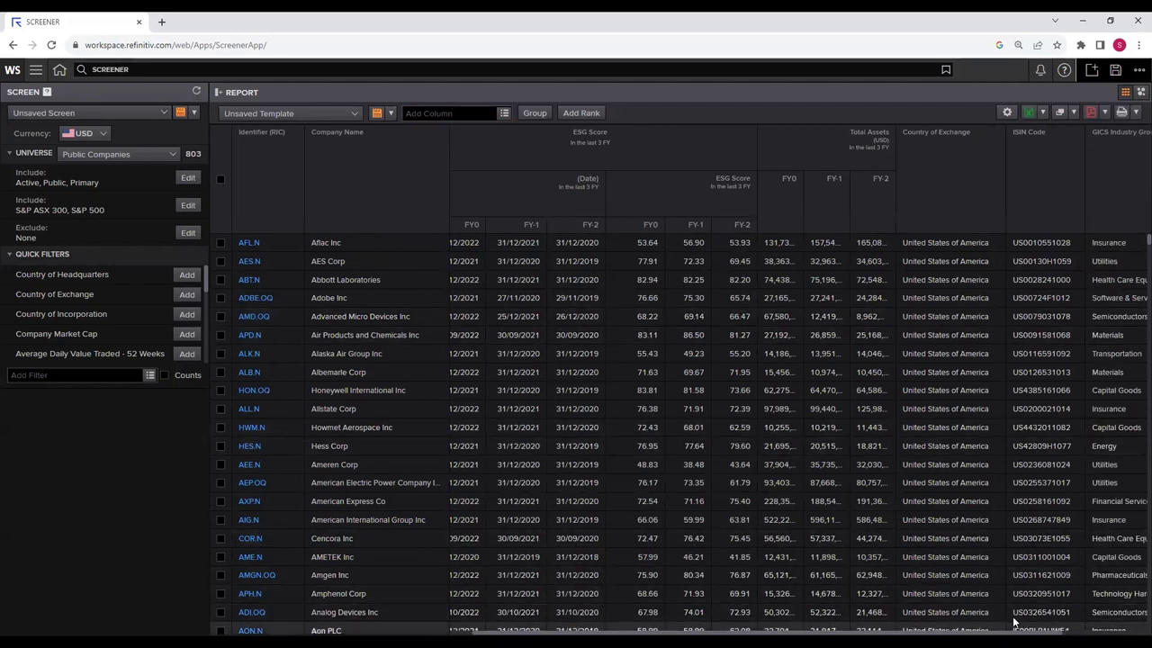
- Look through the report's company rows and add a GICS Sector Name quick filter set to Exclude
{"action": "left_click_drag", "start_coordinate": [1018, 621], "coordinate": [861, 620]}
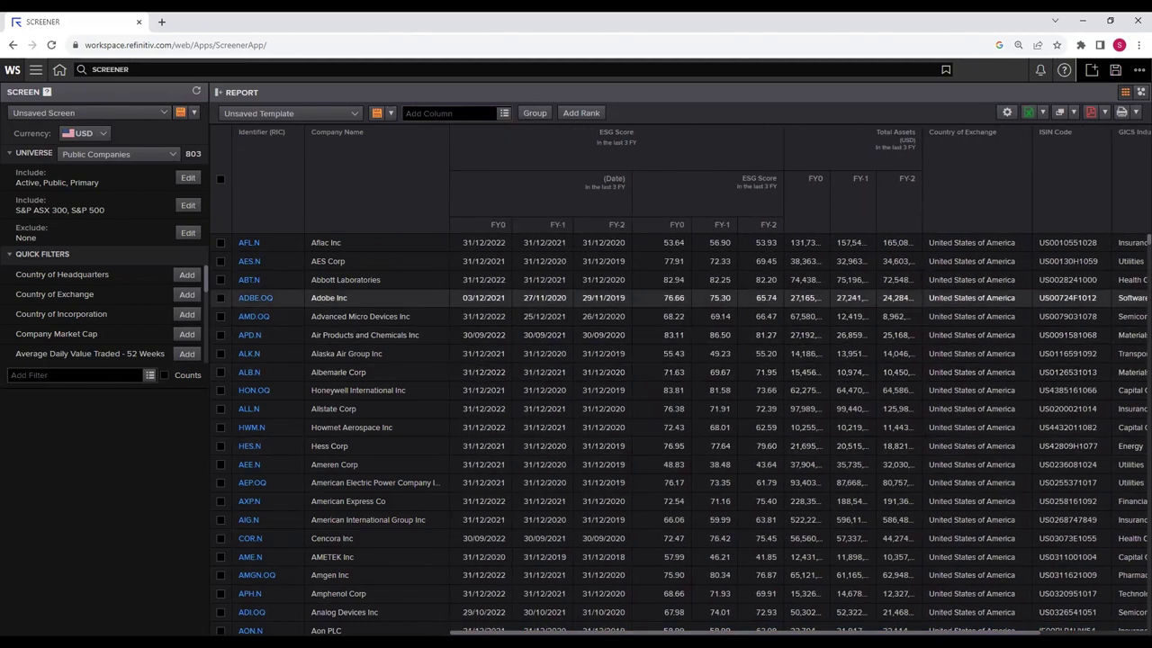
{"action": "scroll", "coordinate": [1133, 357], "scroll_direction": "down", "scroll_amount": 10}
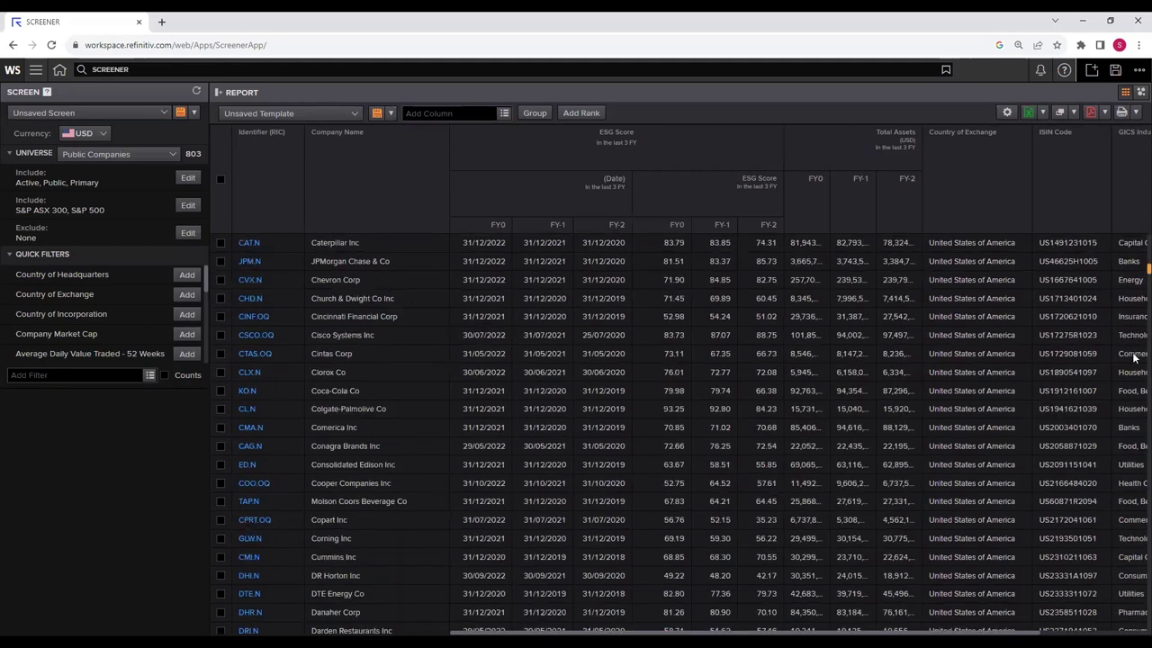
{"action": "scroll", "coordinate": [1134, 357], "scroll_direction": "down", "scroll_amount": 15}
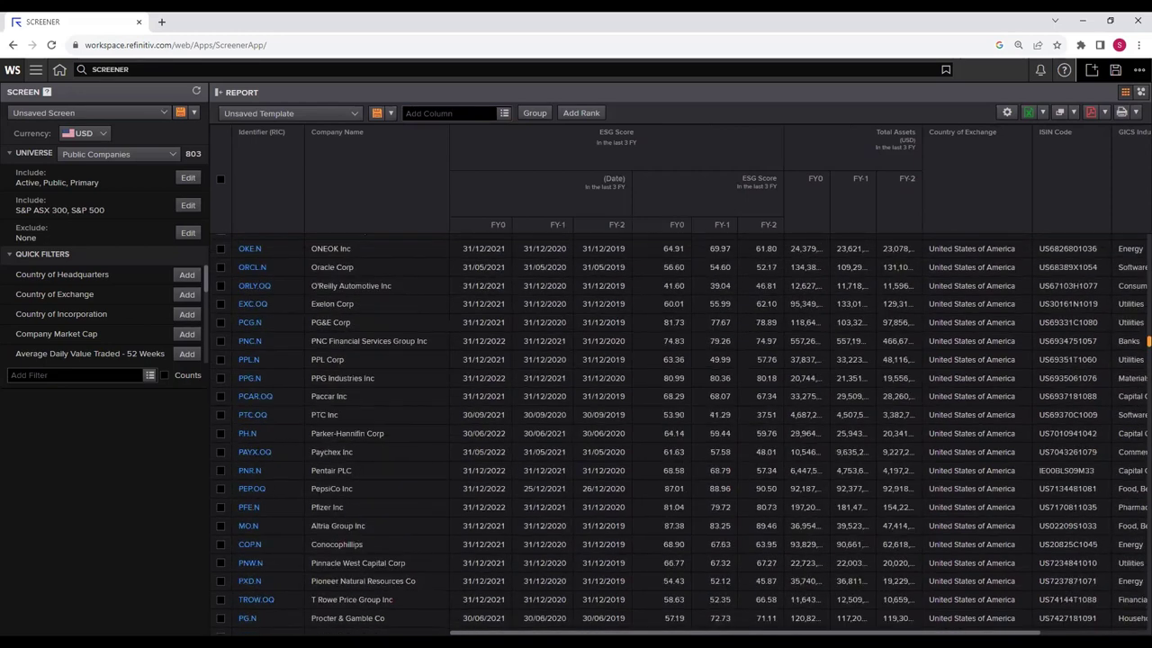
{"action": "scroll", "coordinate": [684, 436], "scroll_direction": "up", "scroll_amount": 20}
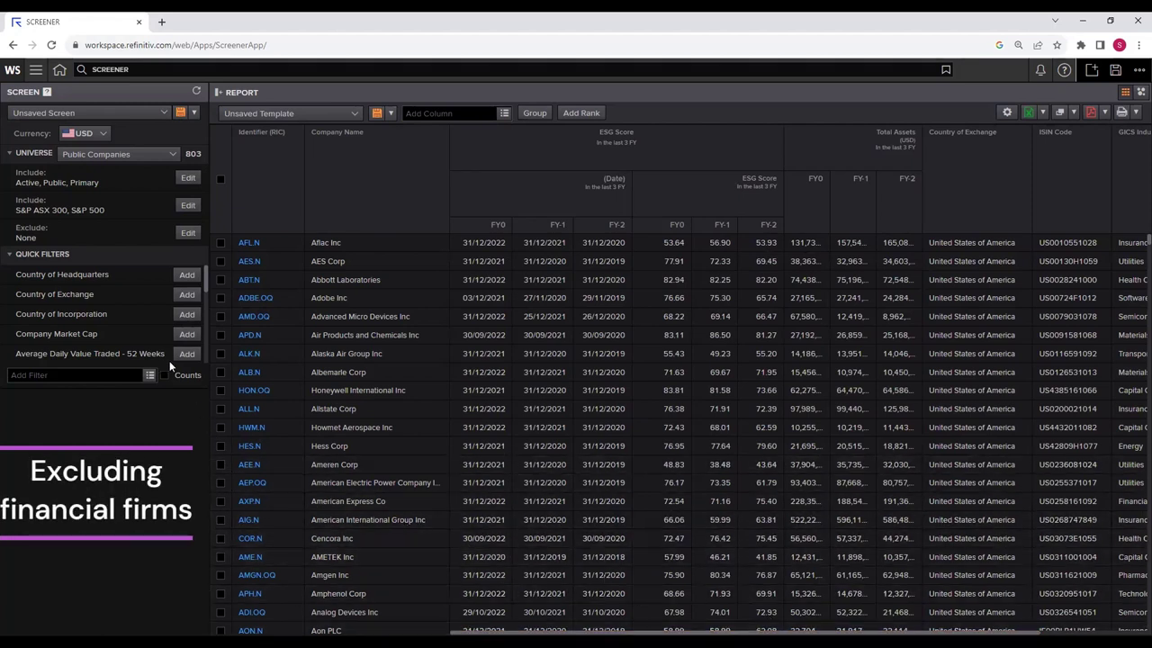
{"action": "scroll", "coordinate": [131, 342], "scroll_direction": "down", "scroll_amount": 3}
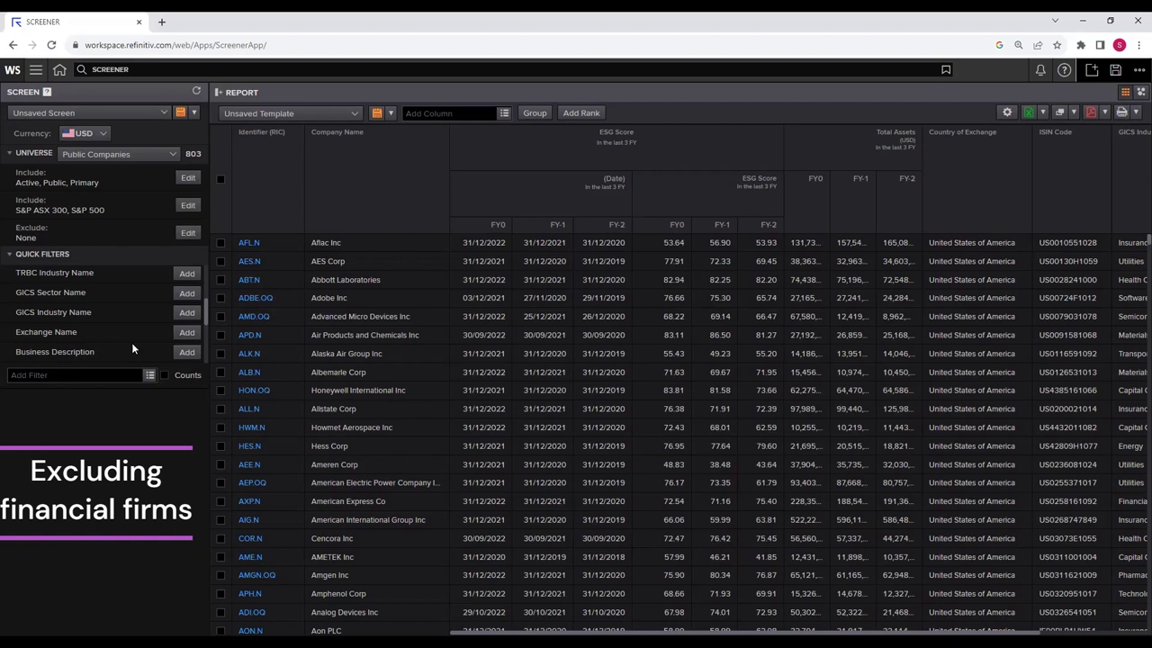
{"action": "scroll", "coordinate": [131, 342], "scroll_direction": "up", "scroll_amount": 3}
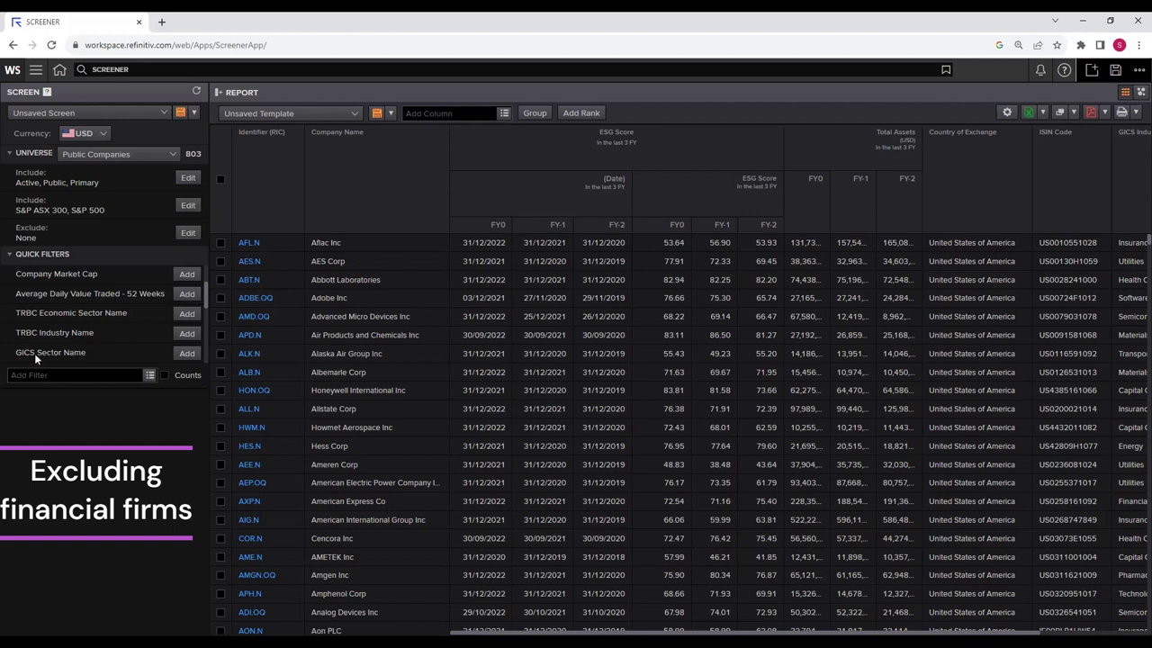
{"action": "left_click", "coordinate": [186, 353]}
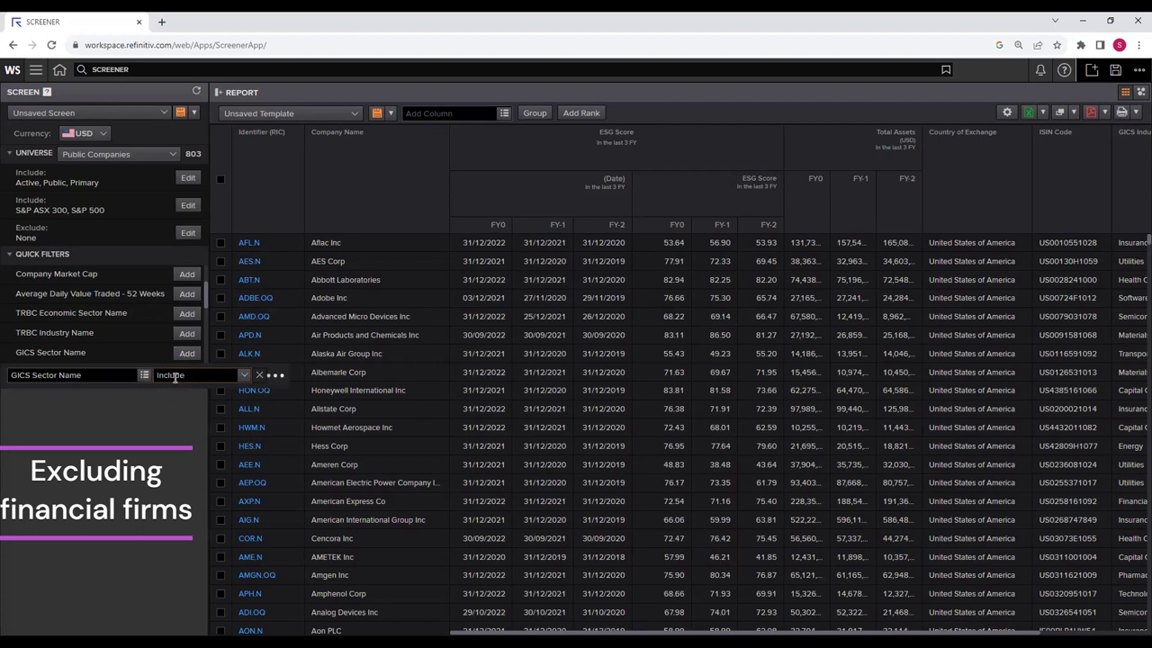
{"action": "left_click", "coordinate": [241, 376]}
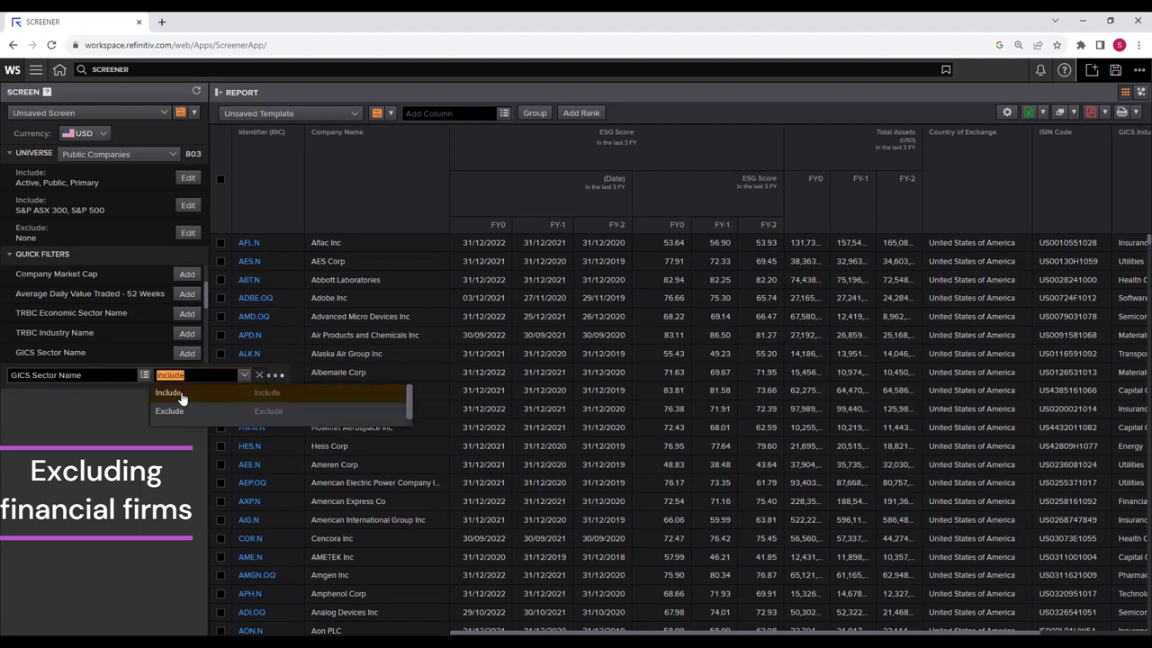
{"action": "left_click", "coordinate": [177, 412]}
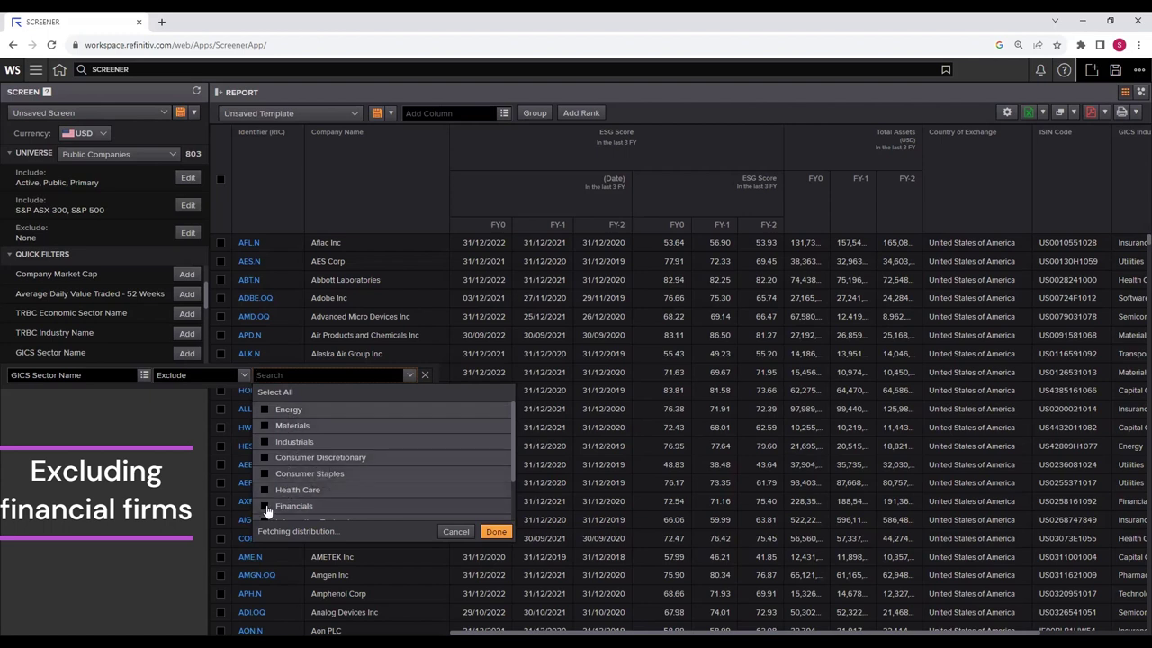
- Choose Financials as the sector to exclude and apply the filter to the screen
{"action": "left_click", "coordinate": [277, 504]}
{"action": "scroll", "coordinate": [295, 508], "scroll_direction": "down", "scroll_amount": 1}
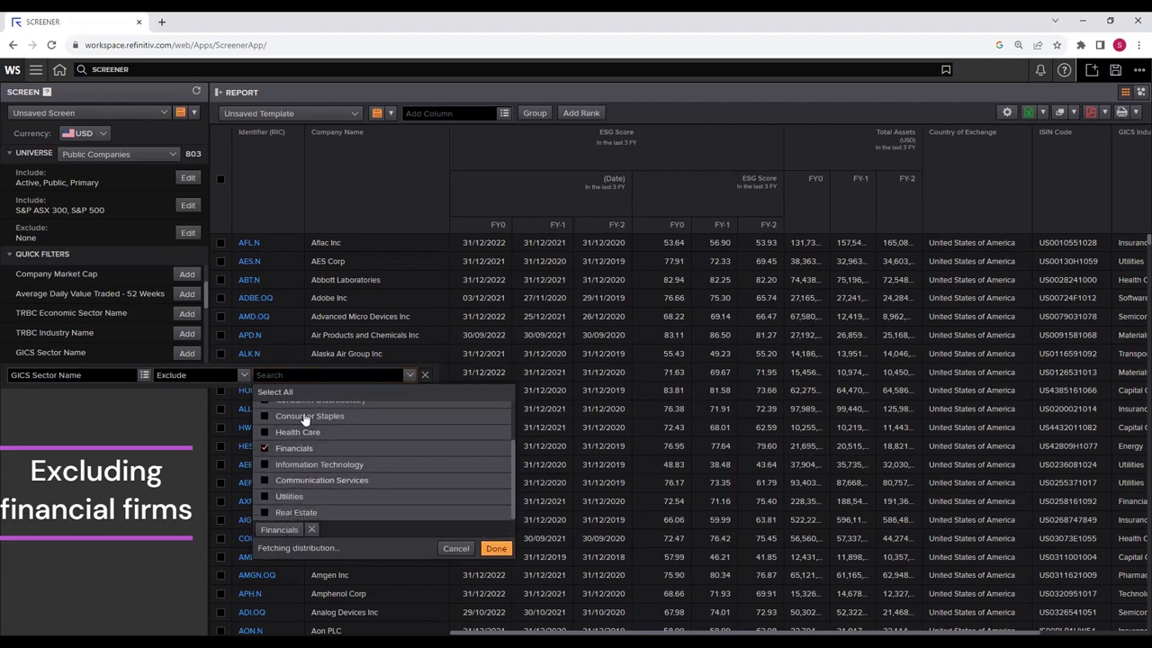
{"action": "scroll", "coordinate": [327, 462], "scroll_direction": "up", "scroll_amount": 1}
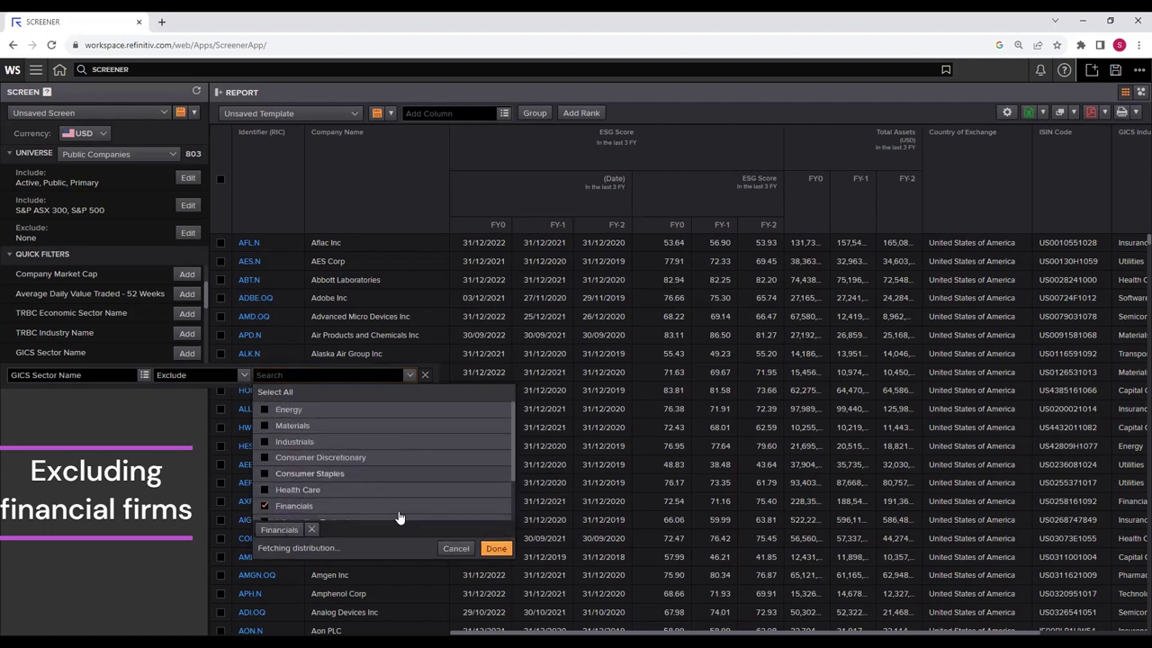
{"action": "left_click", "coordinate": [500, 548]}
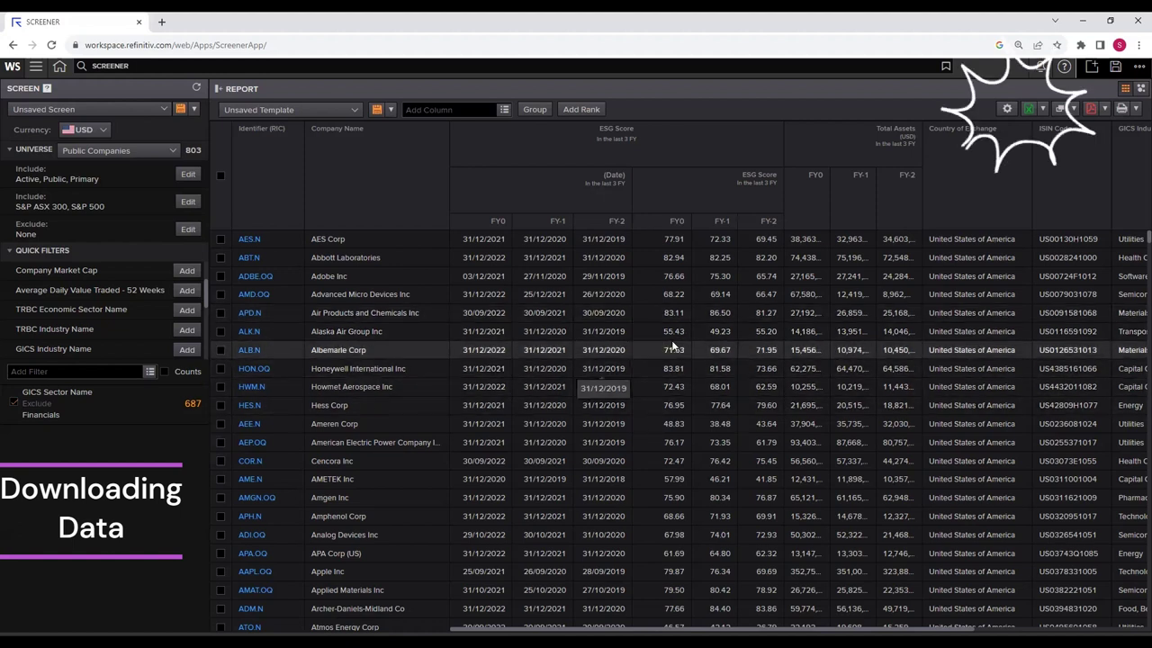
- Export the report to Excel and review the identifier, company name, ESG Score, Total Assets, Country of Exchange, ISIN Code and GICS industry columns
{"action": "left_click", "coordinate": [1029, 109]}
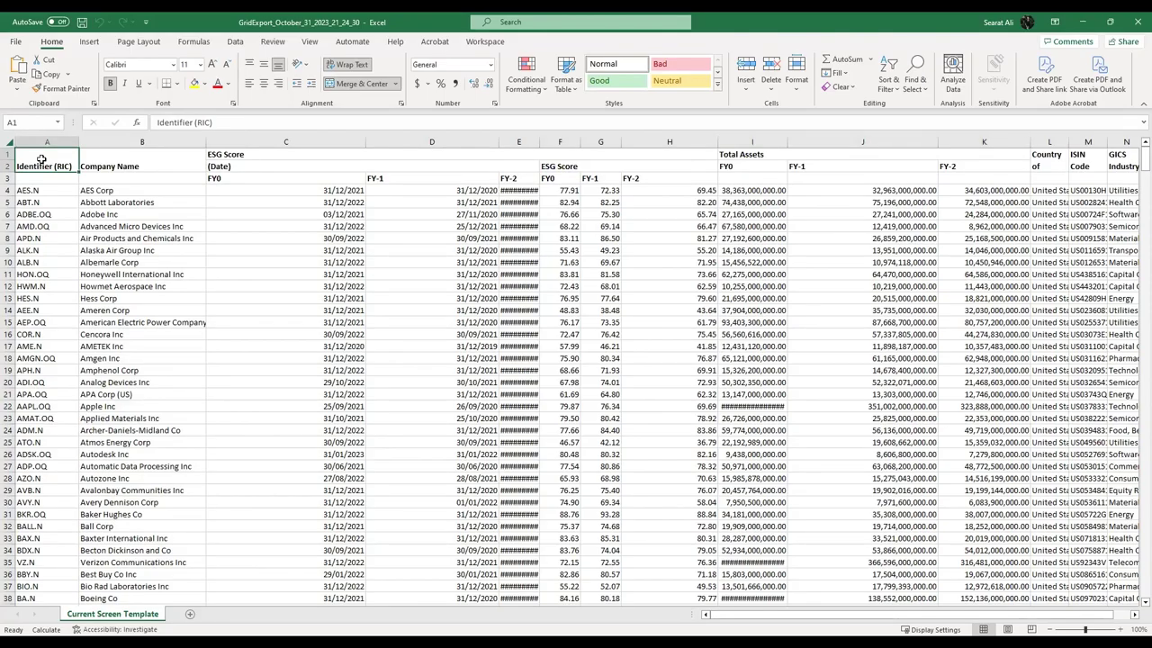
{"action": "left_click_drag", "start_coordinate": [45, 144], "coordinate": [135, 144]}
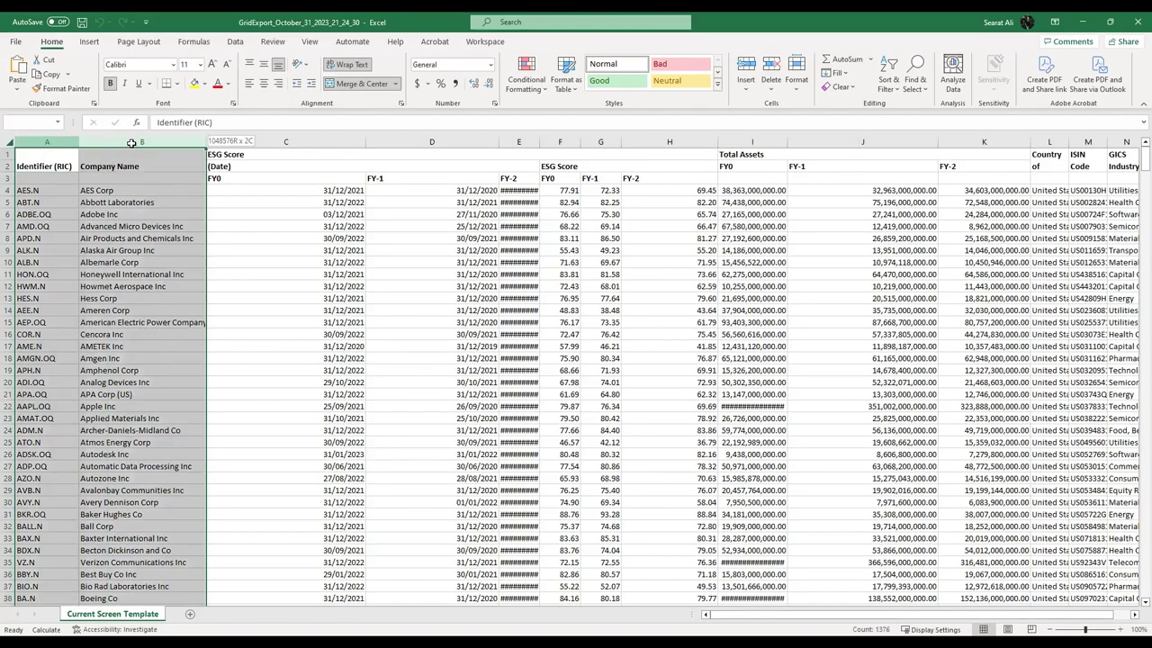
{"action": "left_click", "coordinate": [245, 154]}
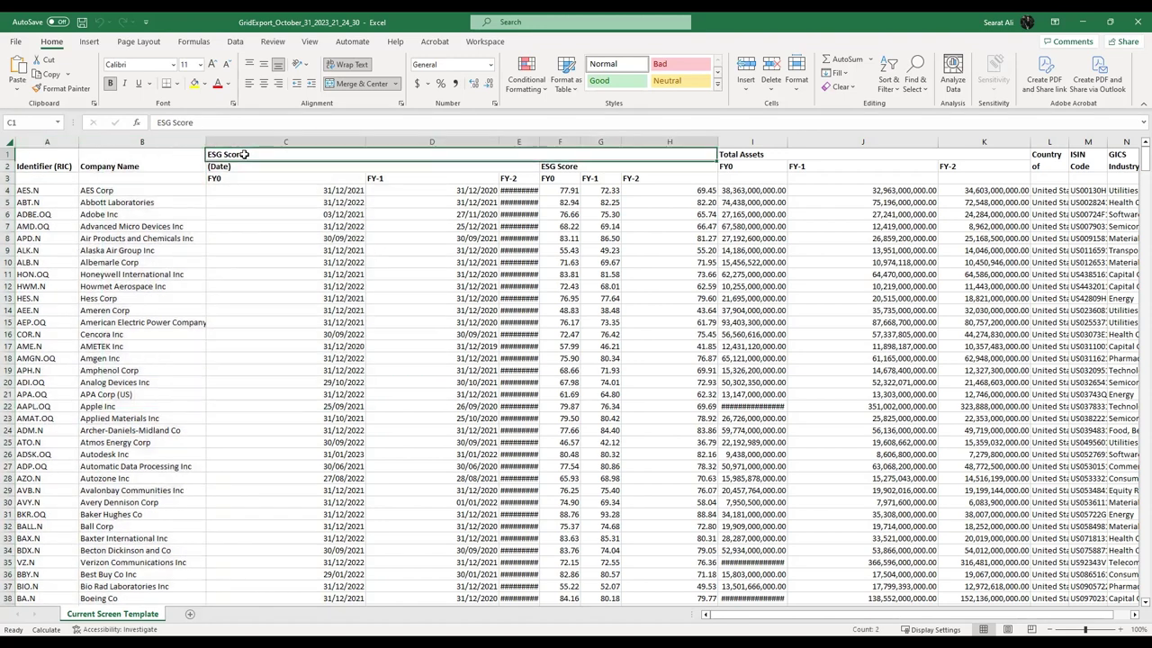
{"action": "left_click", "coordinate": [786, 155]}
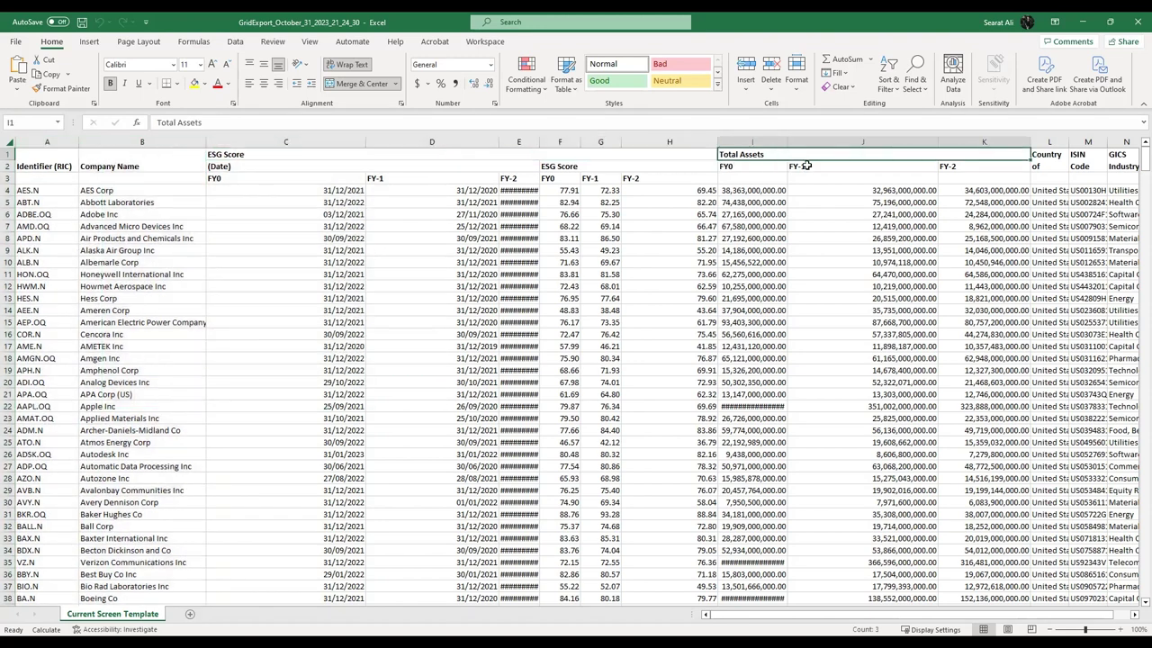
{"action": "left_click_drag", "start_coordinate": [1044, 158], "coordinate": [1116, 157]}
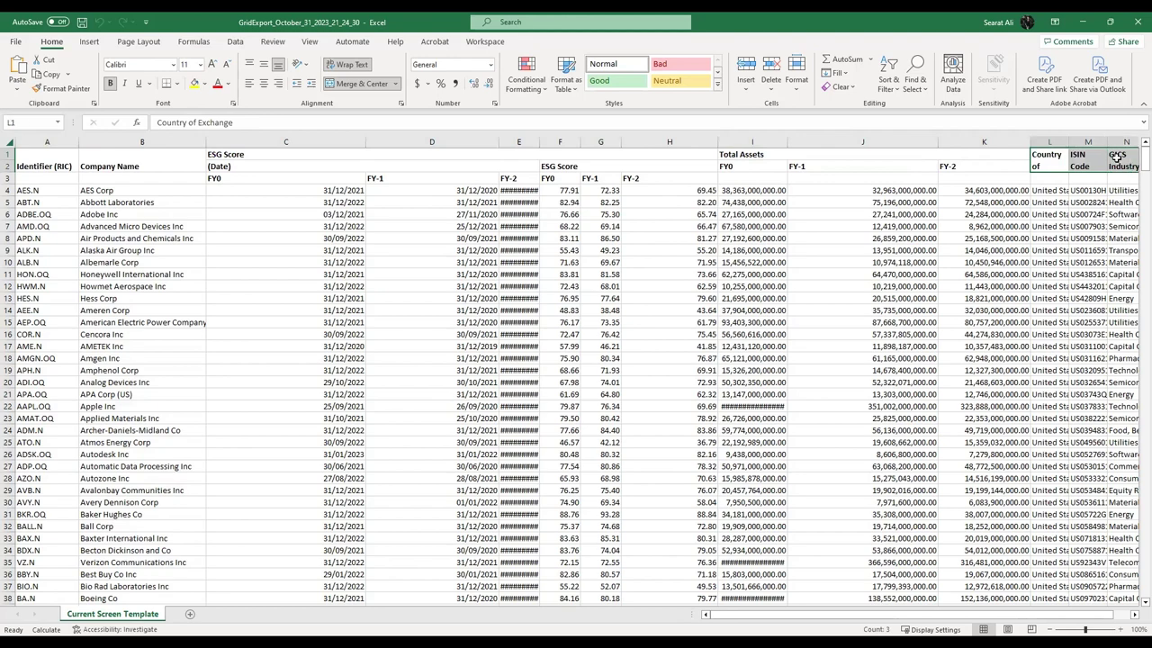